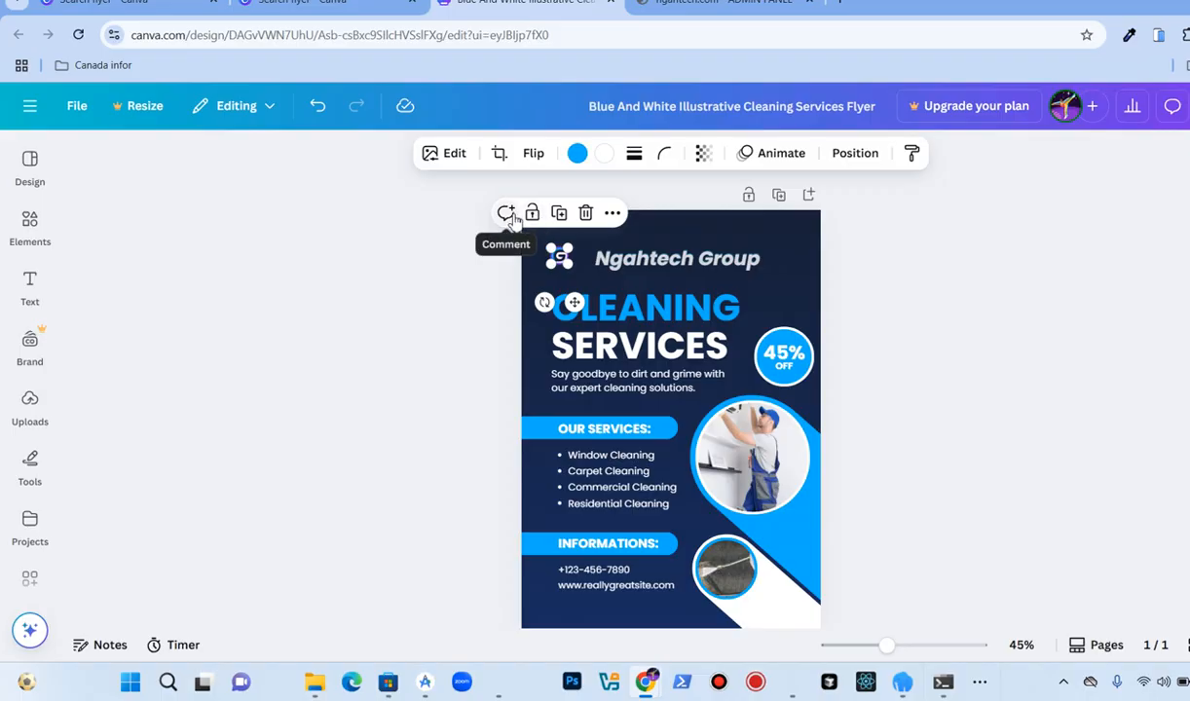
Step: Delete the selected element near the top of the flyer
left_click(587, 213)
Step: Browse the design templates for other cleaning service flyer layouts
left_click(31, 163)
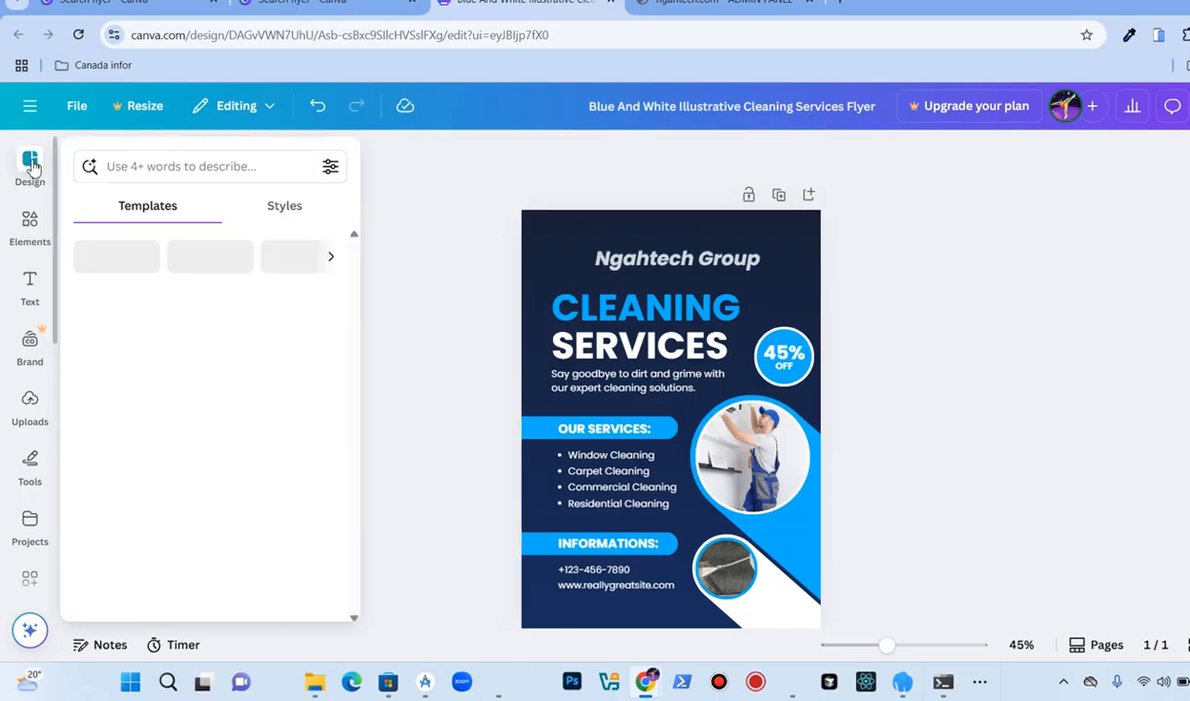
left_click(35, 222)
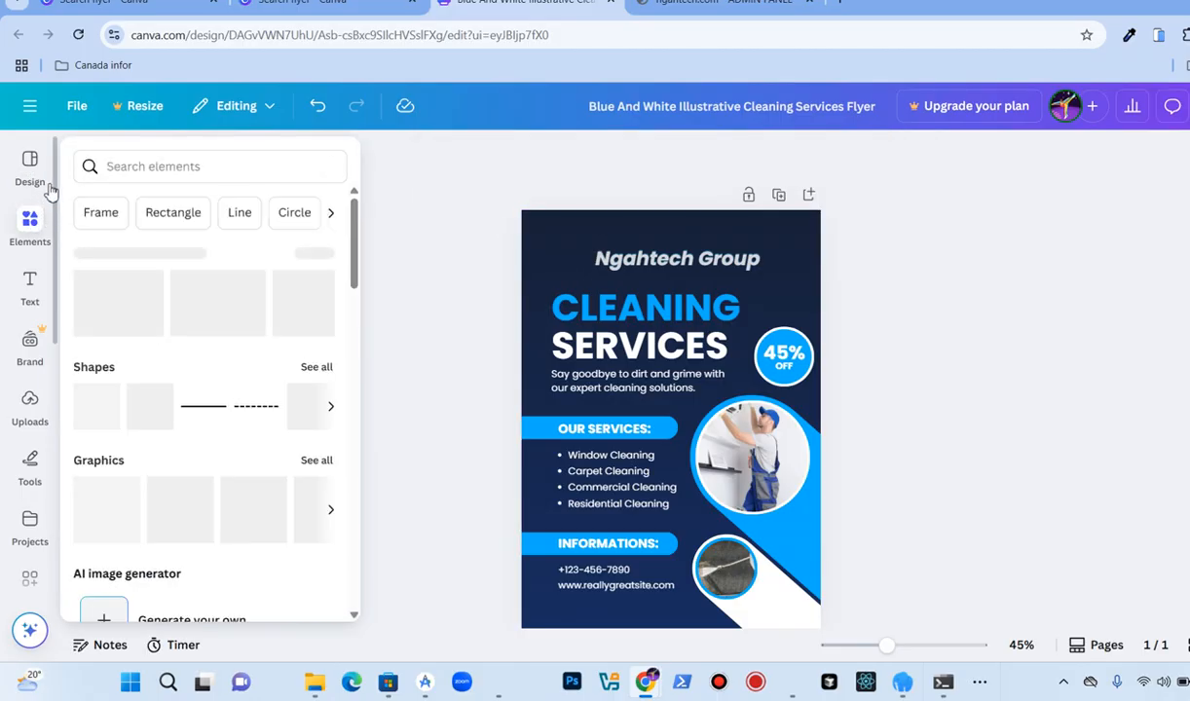
left_click(41, 177)
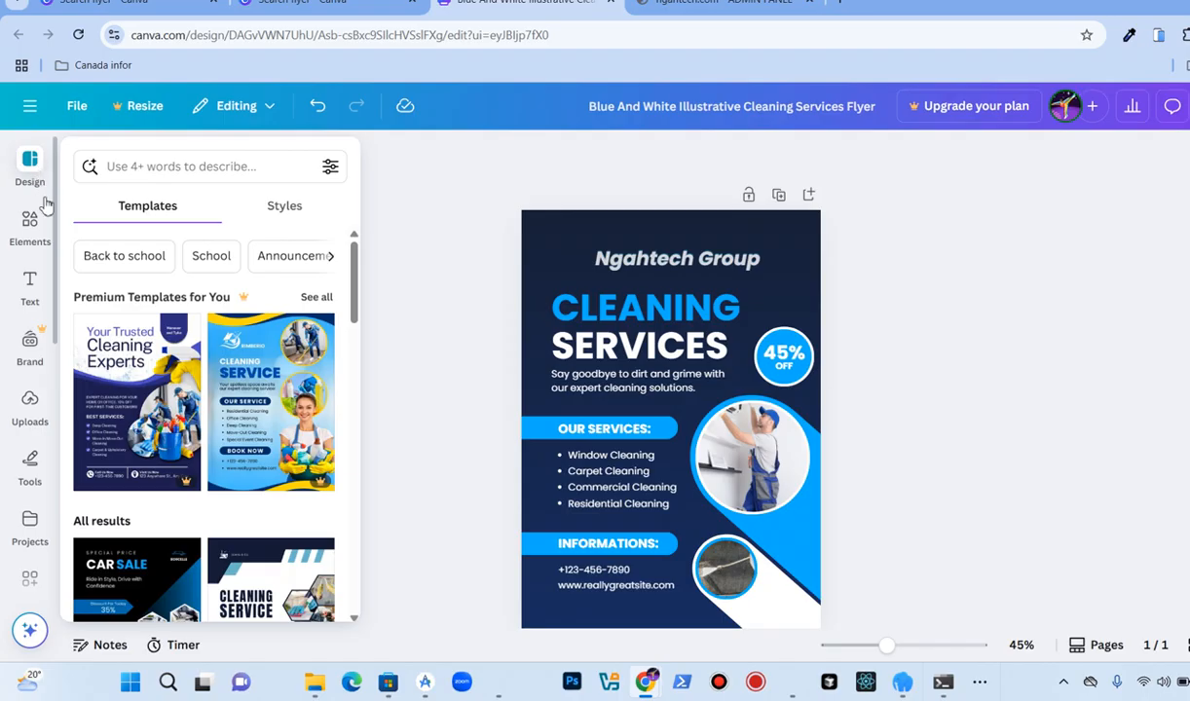
scroll(301, 401, "down", 3)
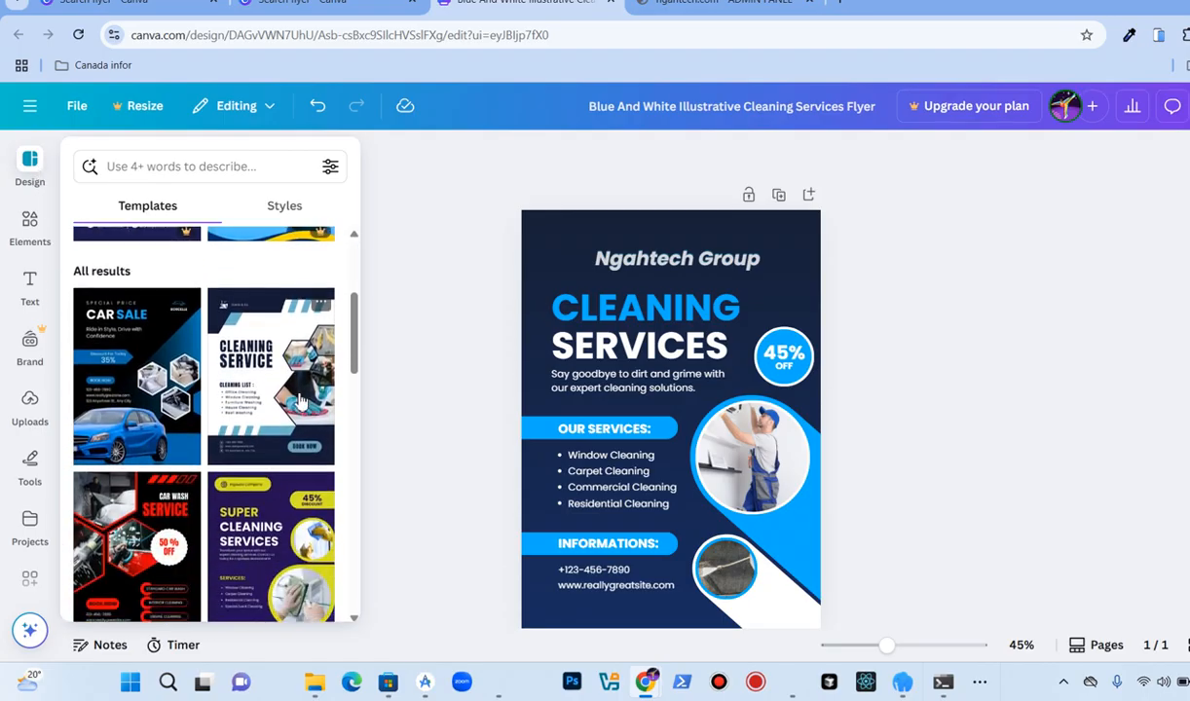
scroll(301, 401, "down", 1)
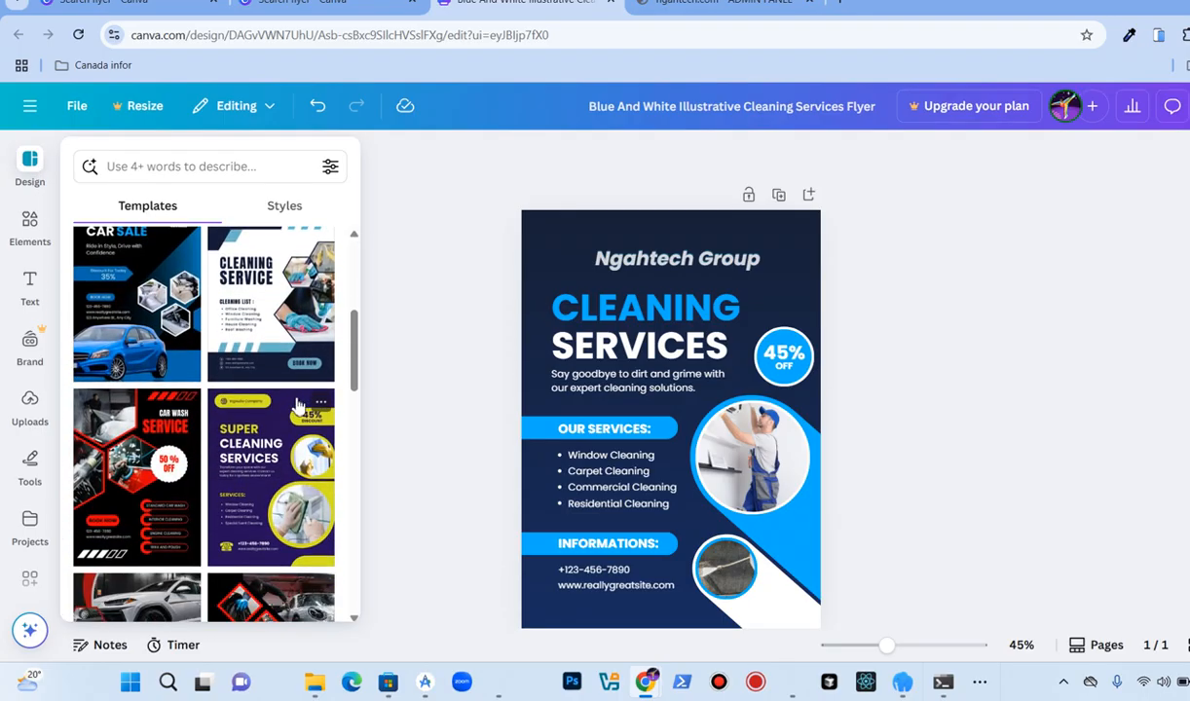
scroll(239, 432, "down", 1)
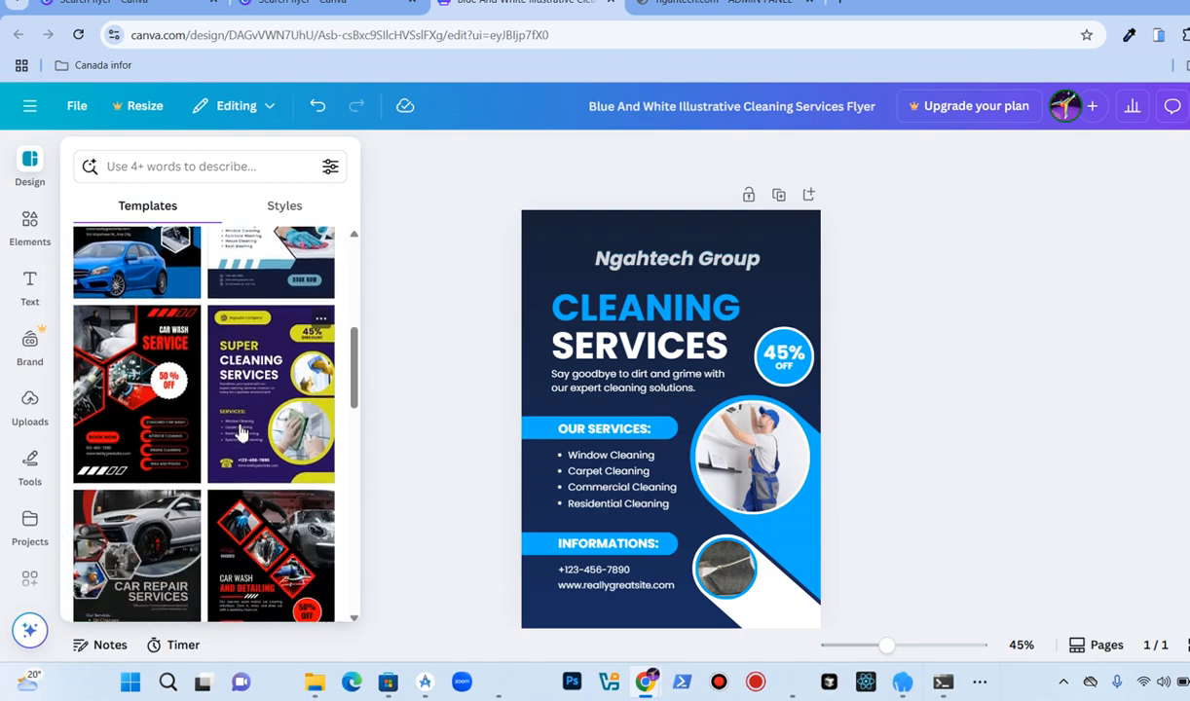
left_click(409, 413)
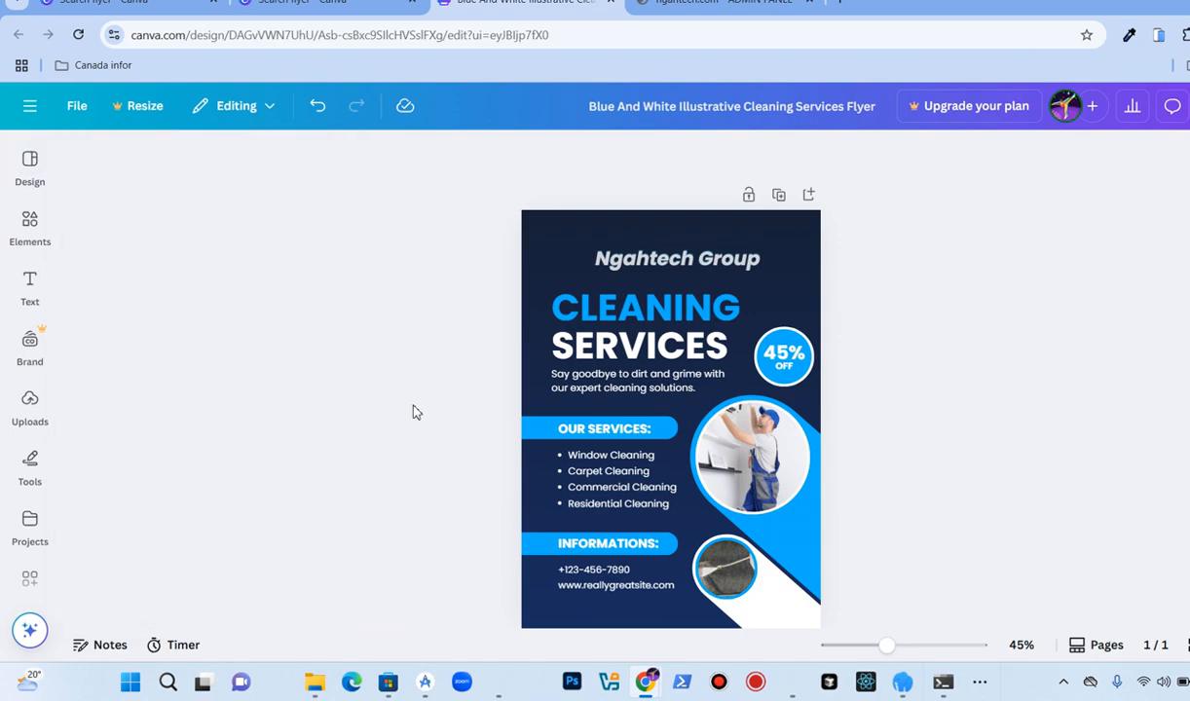
Step: Browse the element library's recently used items, shapes and graphics
left_click(41, 226)
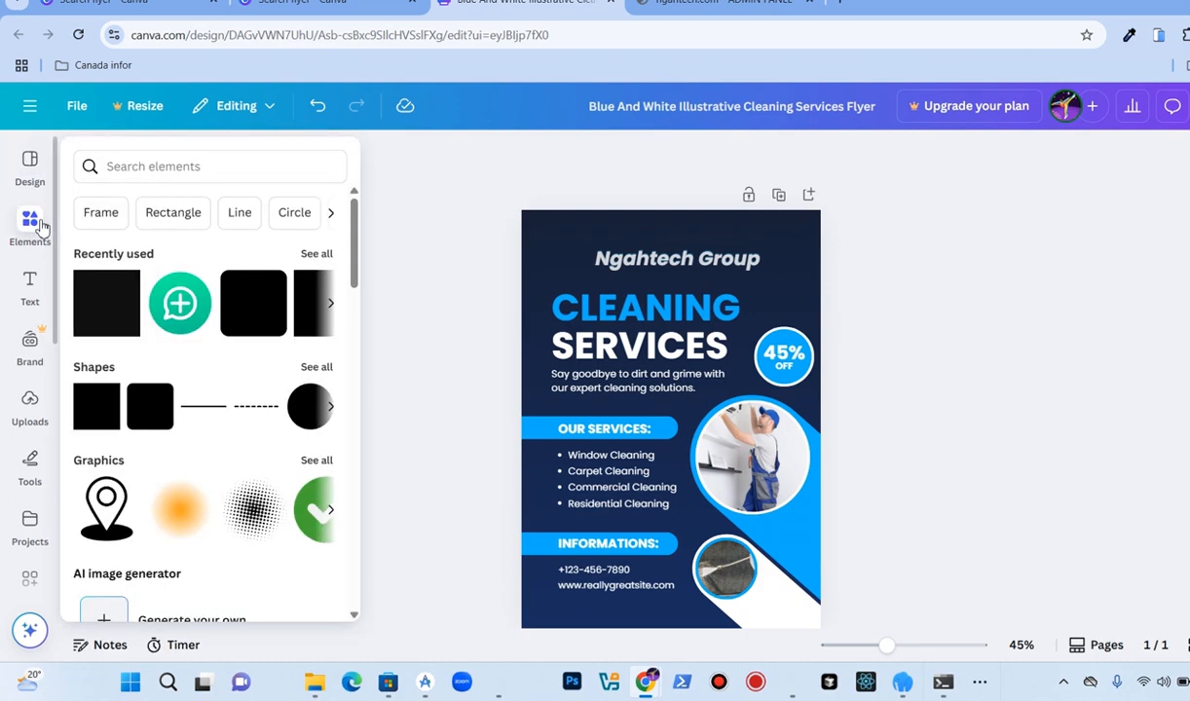
scroll(267, 292, "down", 1)
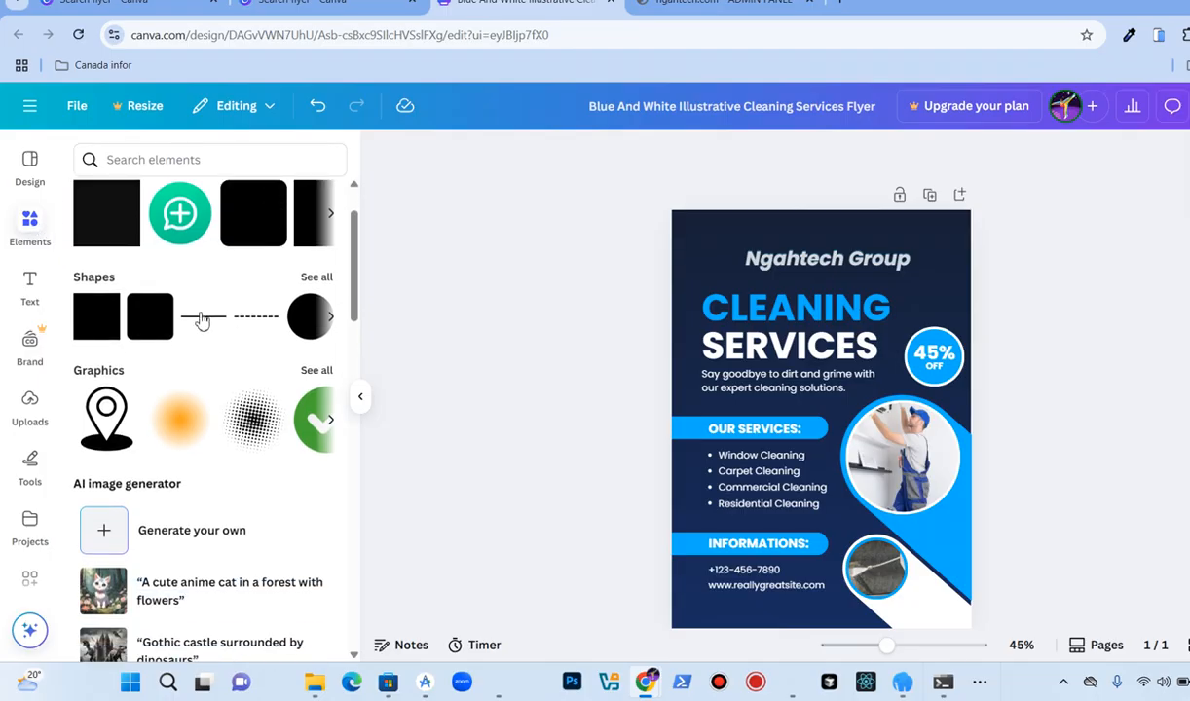
scroll(200, 321, "down", 2)
scroll(200, 319, "up", 3)
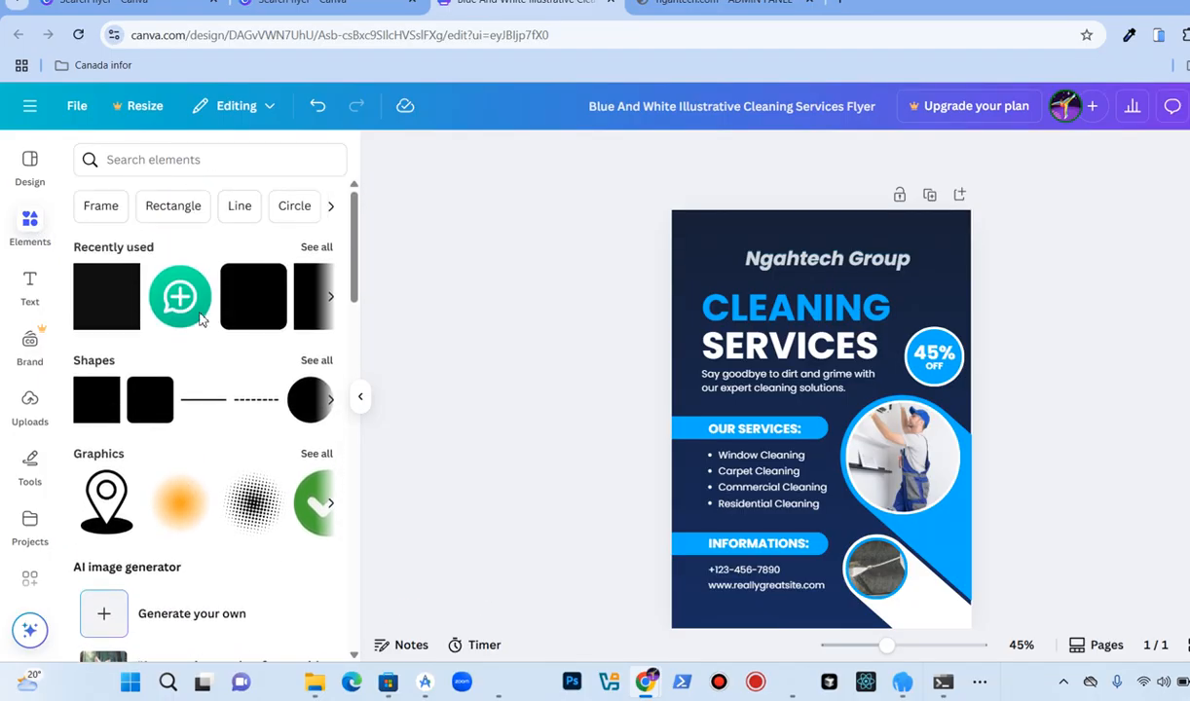
left_click(362, 401)
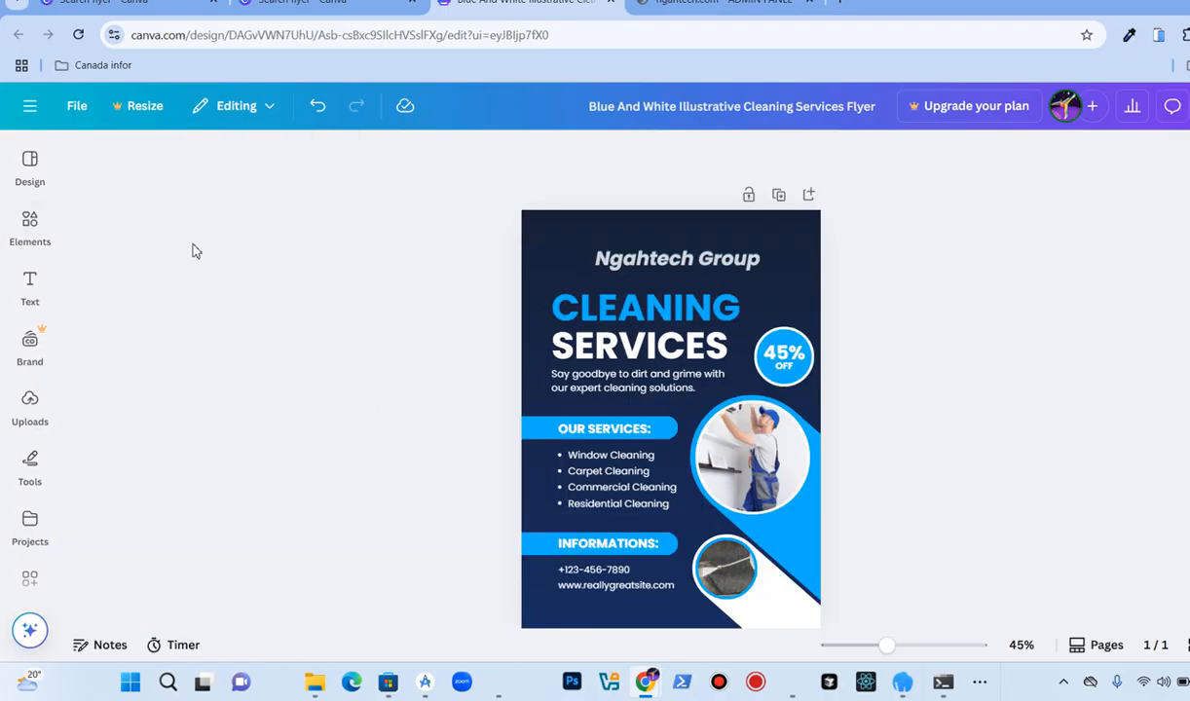
left_click(29, 166)
left_click(30, 226)
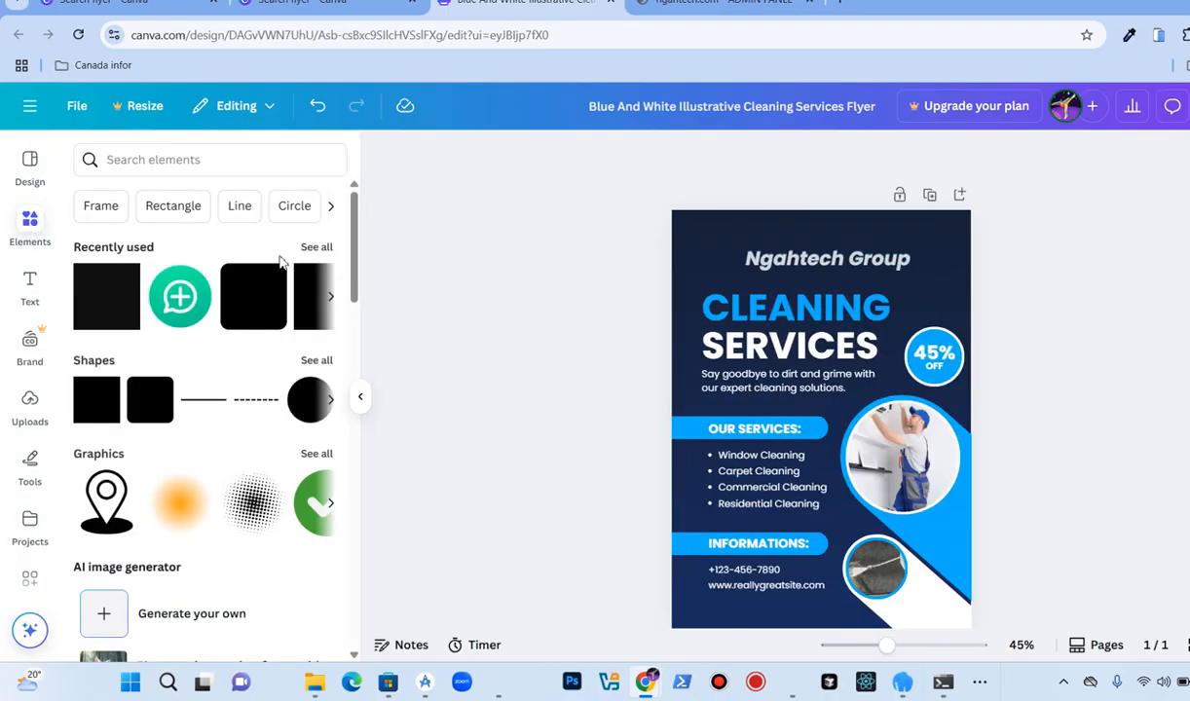
left_click(332, 301)
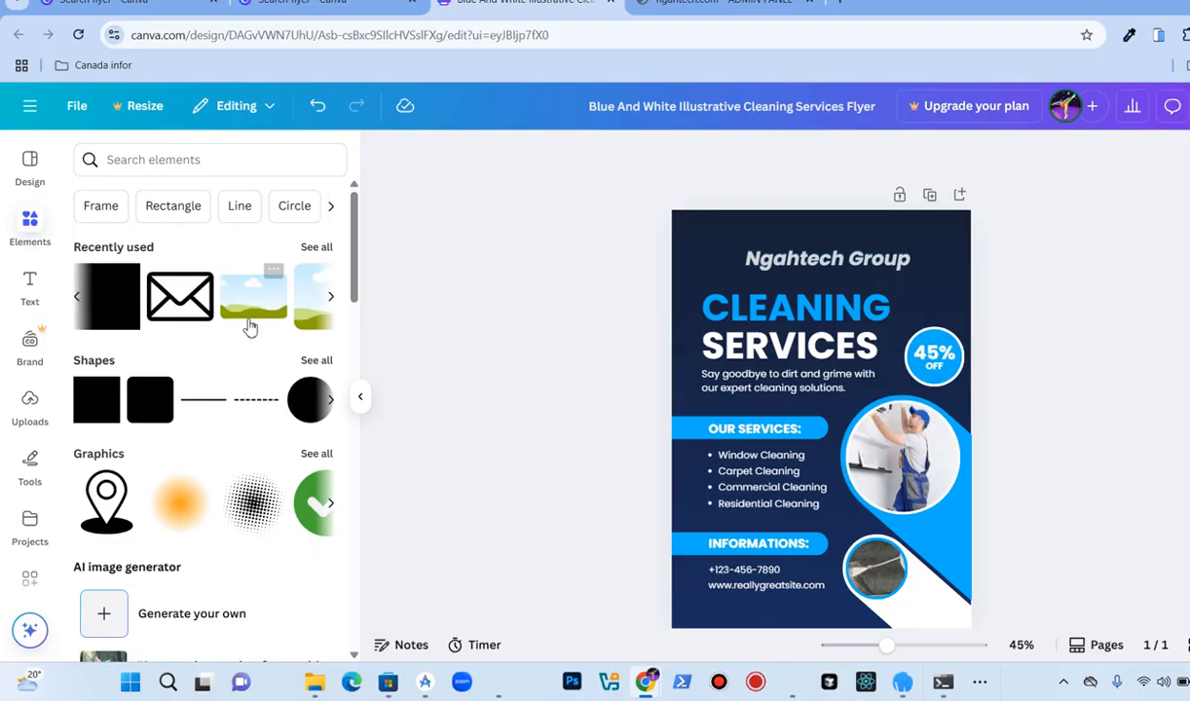
left_click(330, 300)
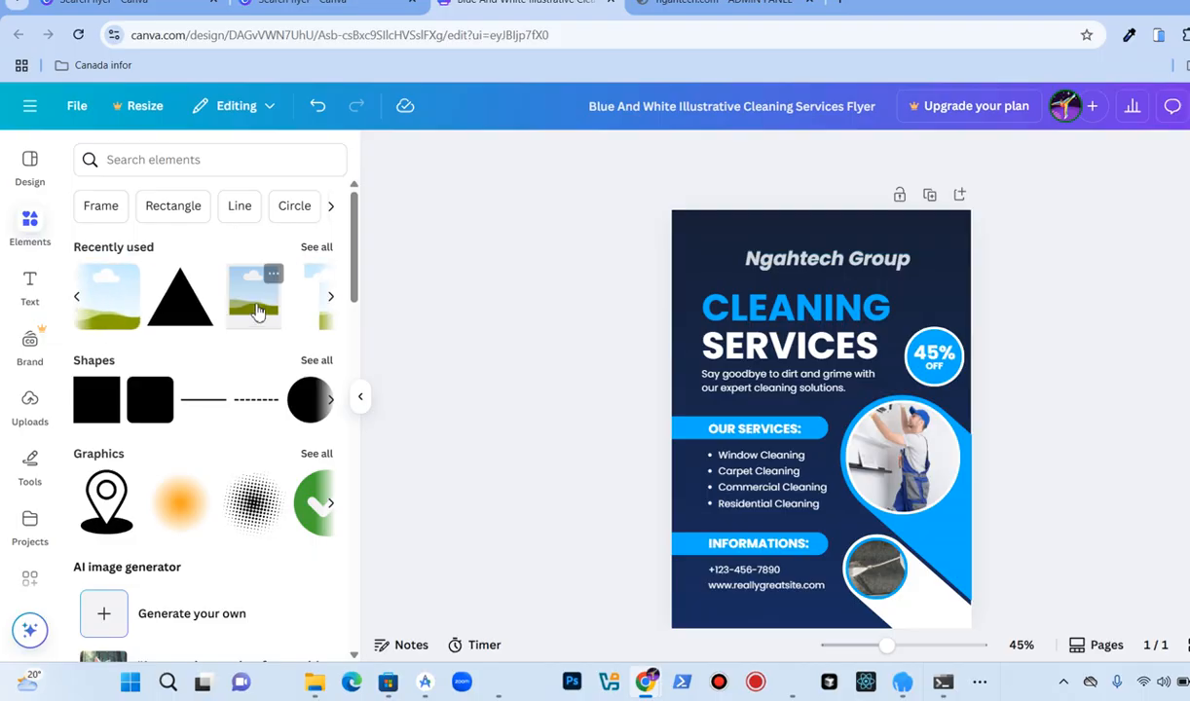
left_click(332, 300)
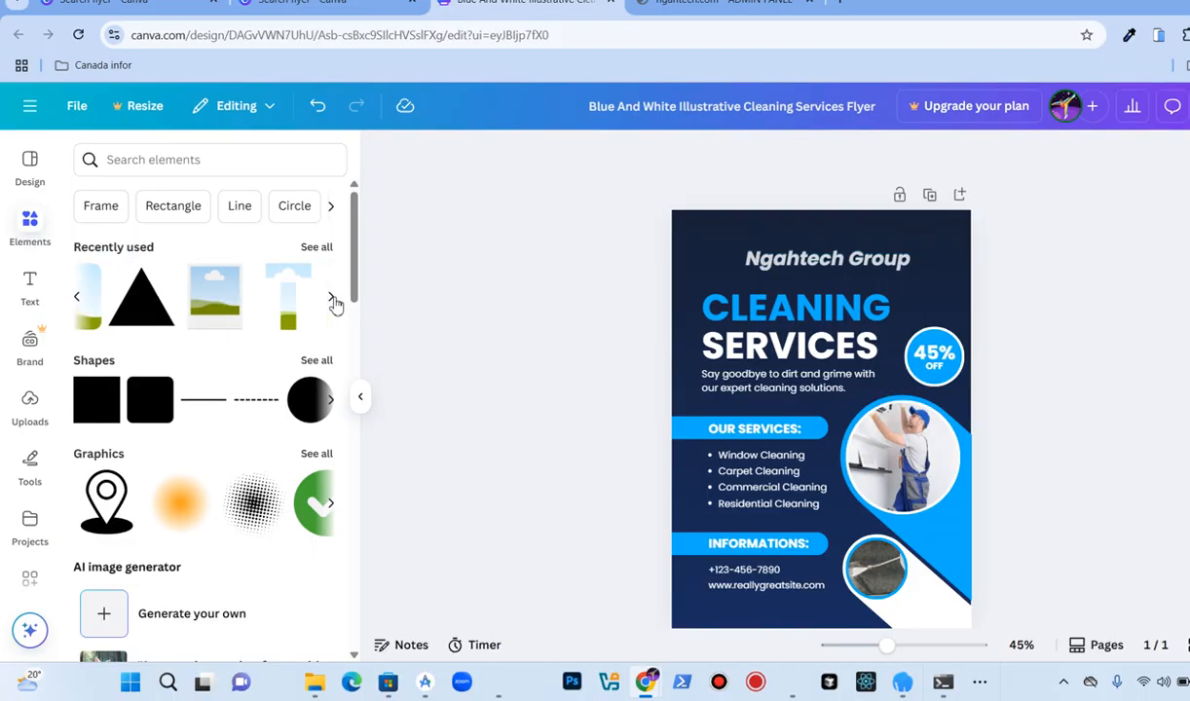
scroll(297, 313, "down", 2)
scroll(297, 317, "down", 5)
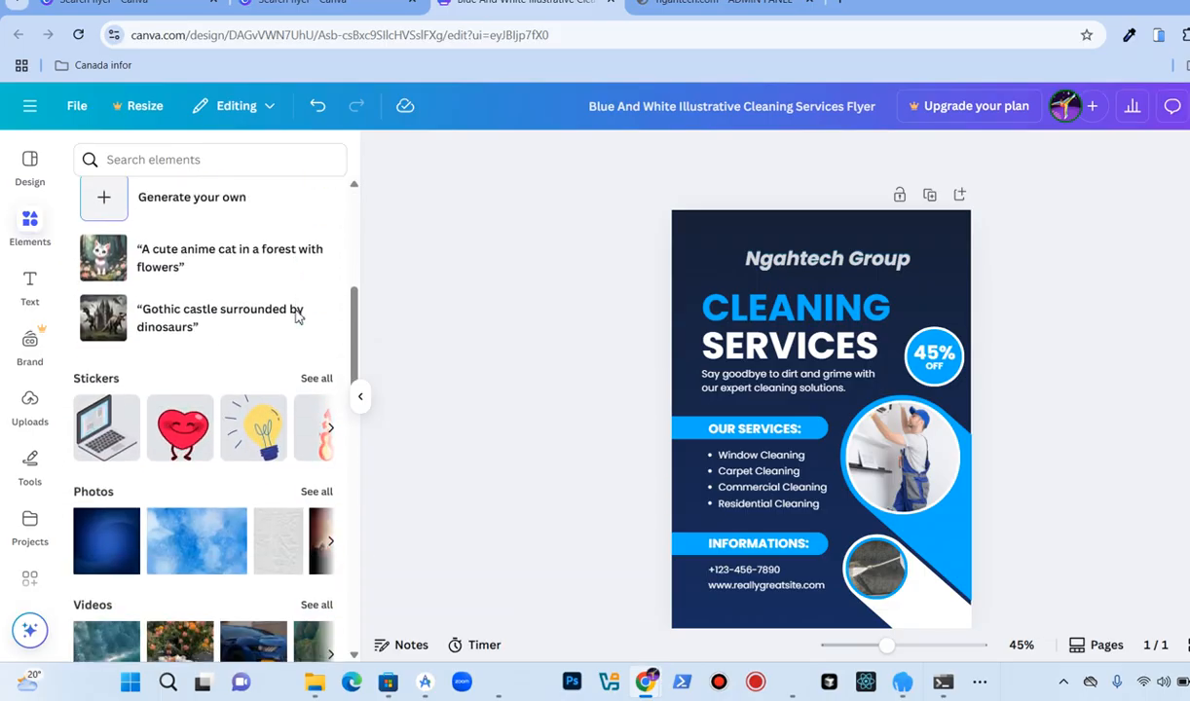
scroll(288, 324, "up", 6)
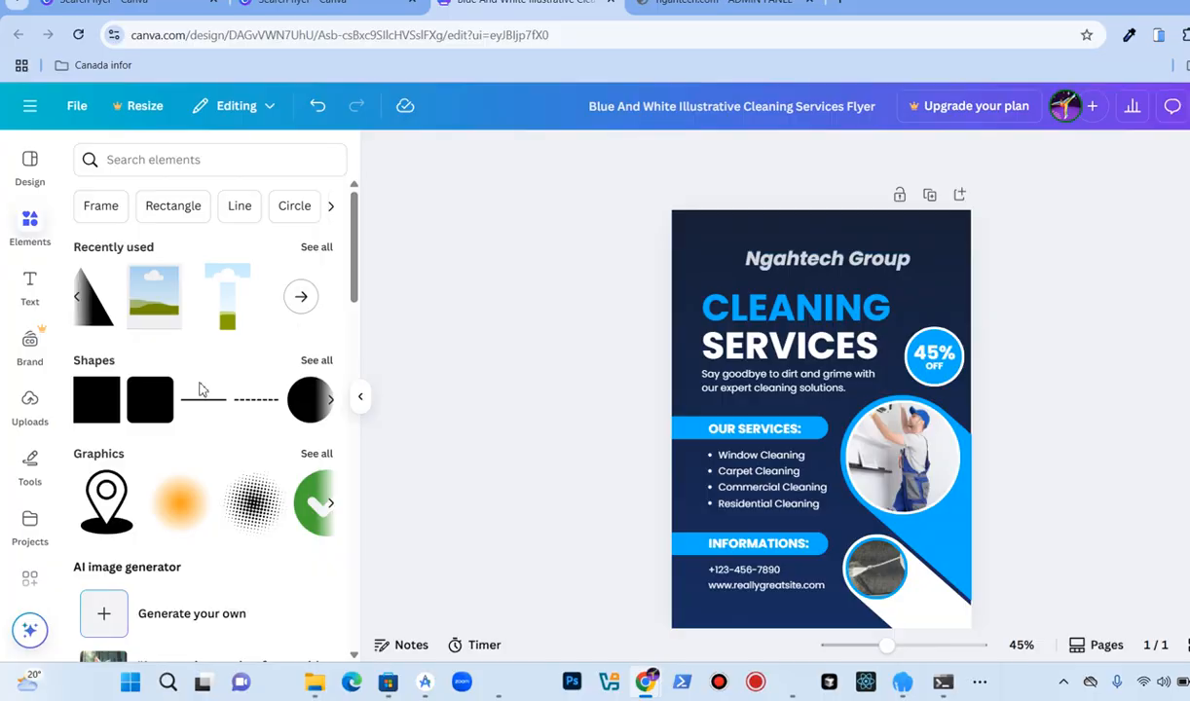
Step: Add a square shape and move it to the flyer's top-left corner
left_click(146, 412)
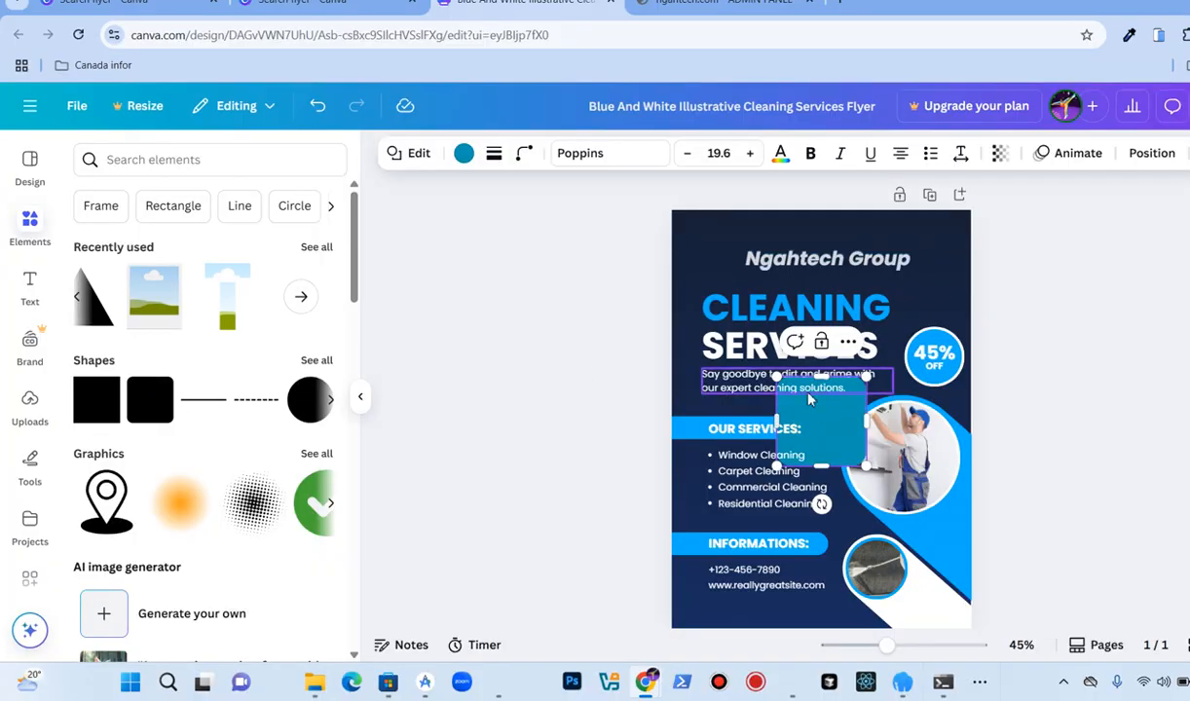
left_click(471, 387)
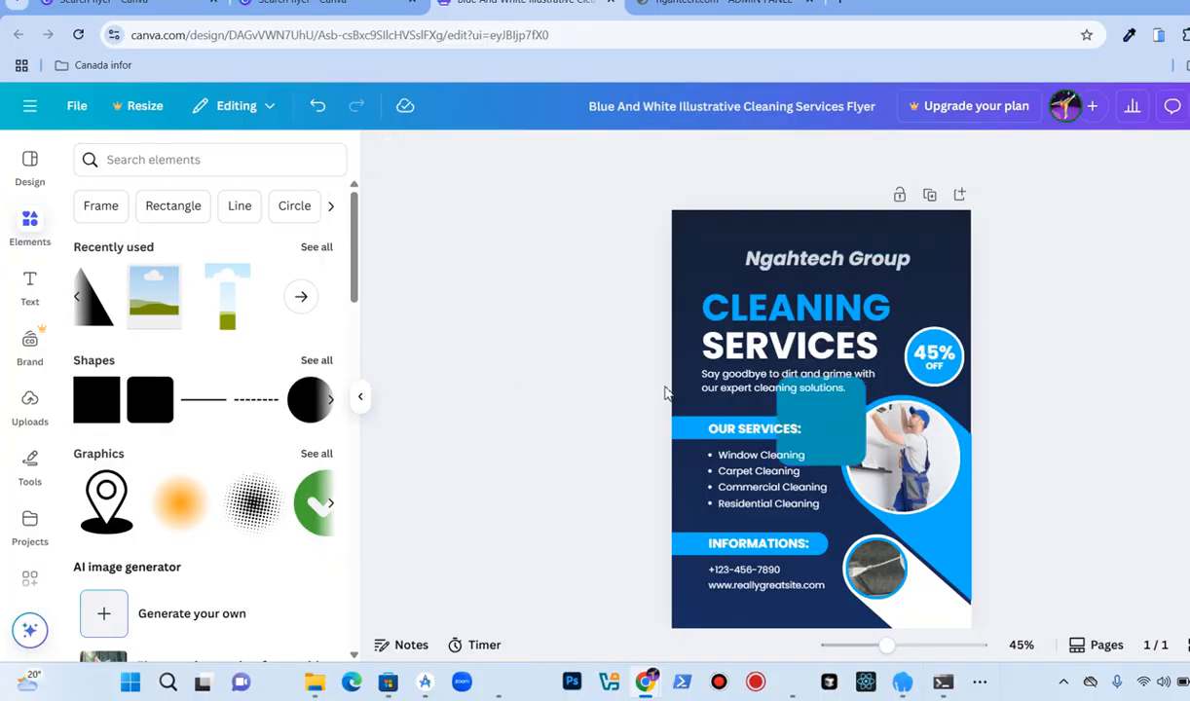
left_click_drag(832, 434, 658, 227)
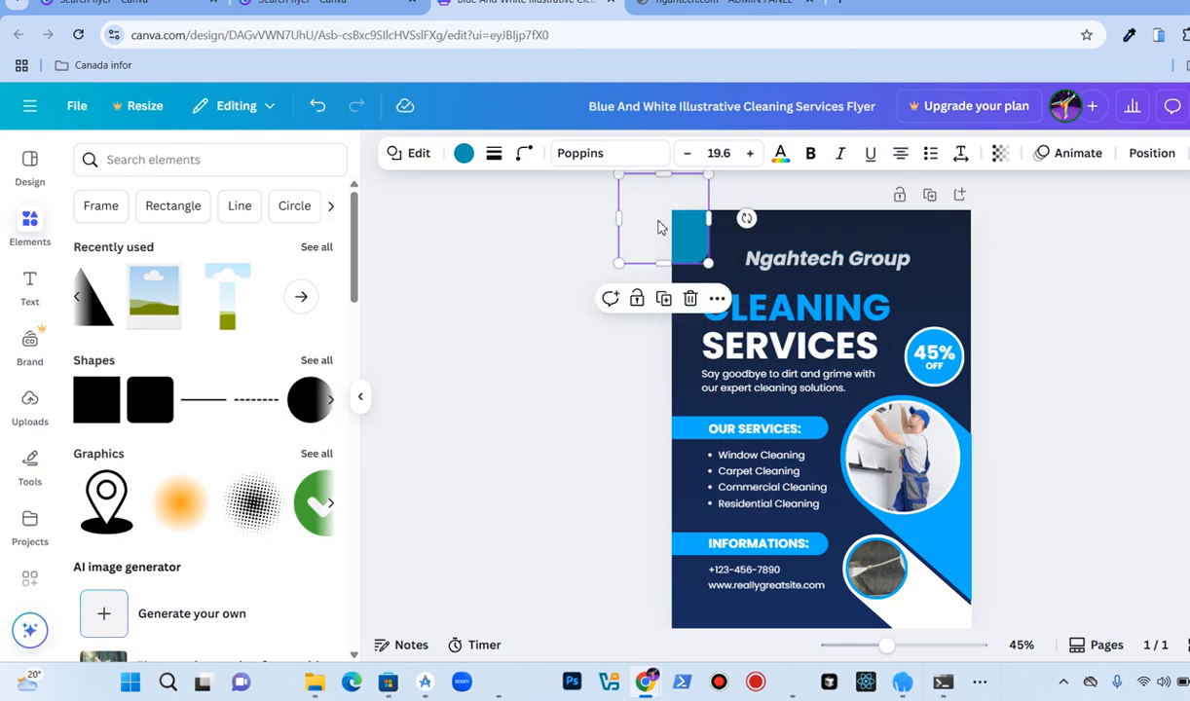
Step: Recolour the square with the medium blue photo colour taken from the flyer
left_click(464, 153)
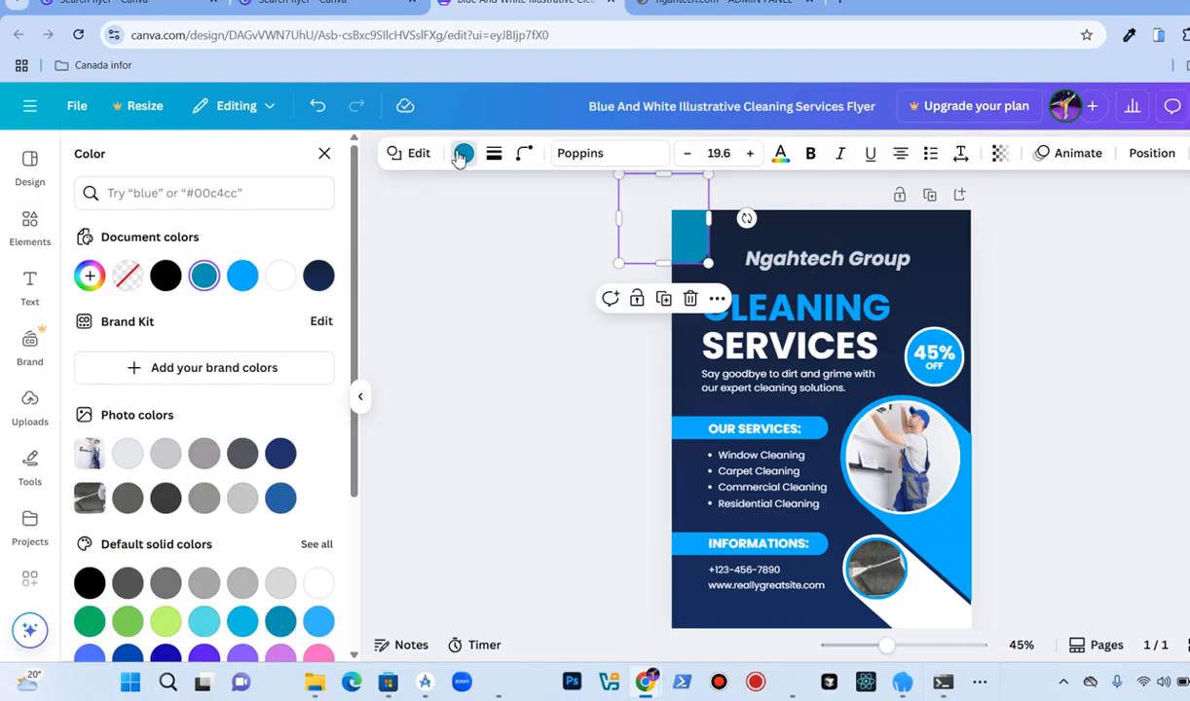
left_click(318, 277)
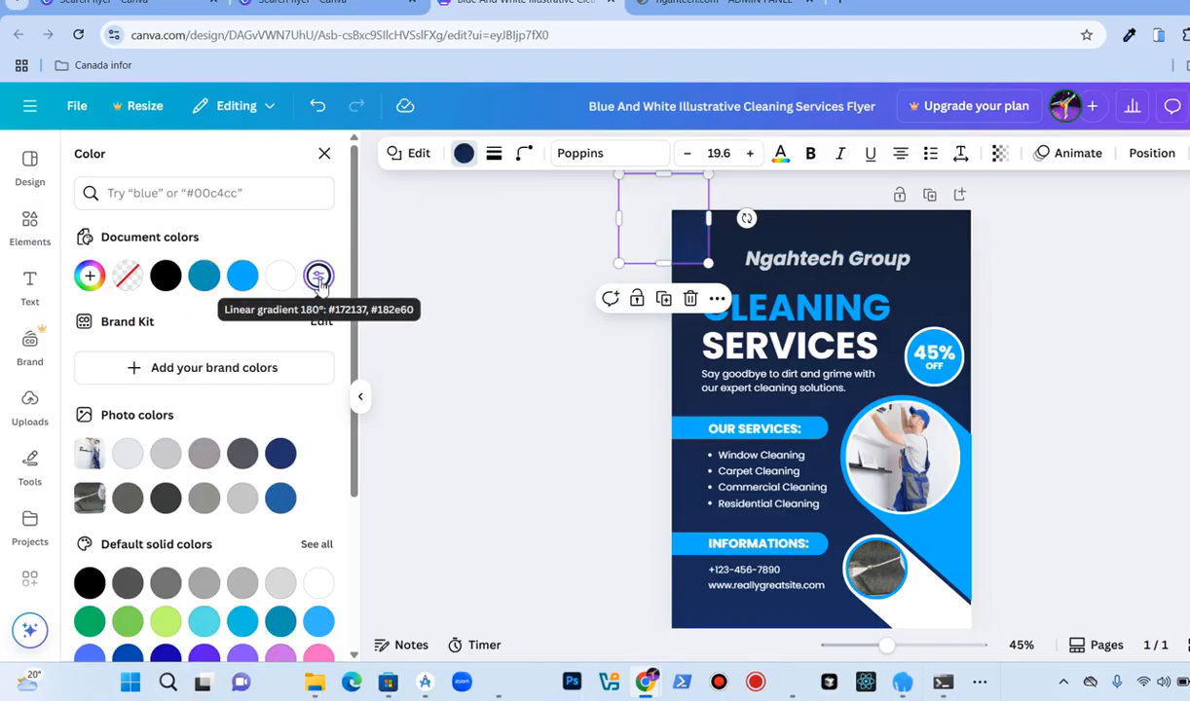
left_click(278, 454)
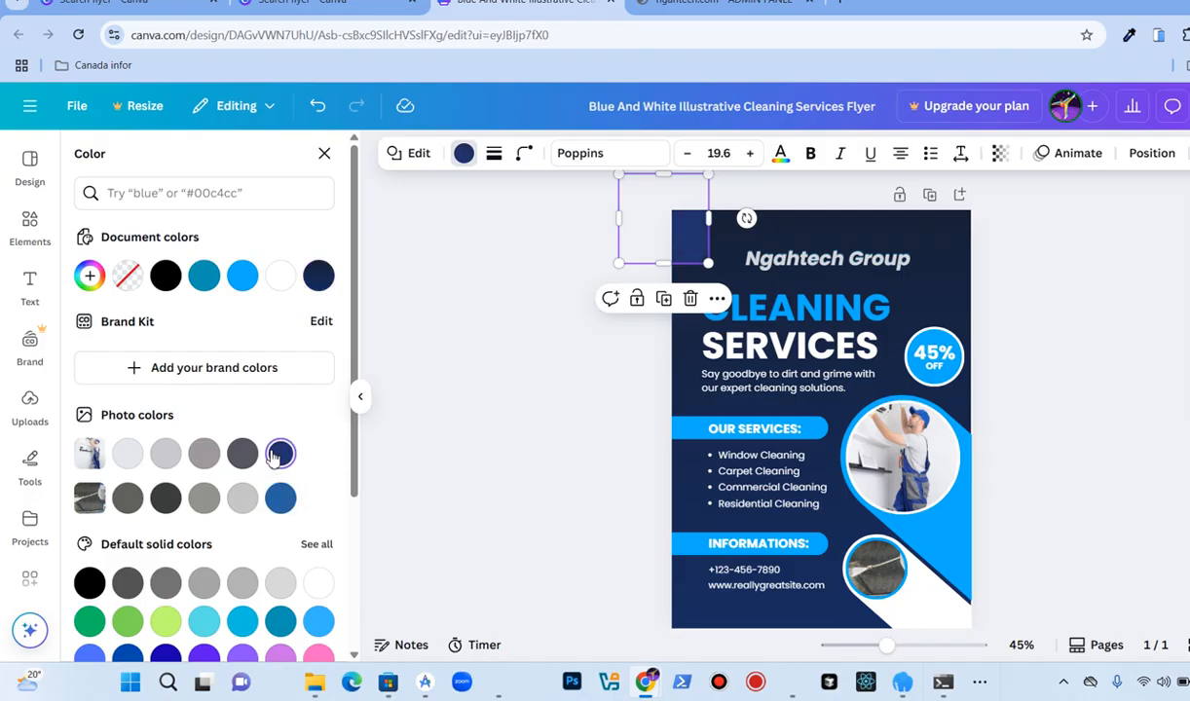
left_click(287, 500)
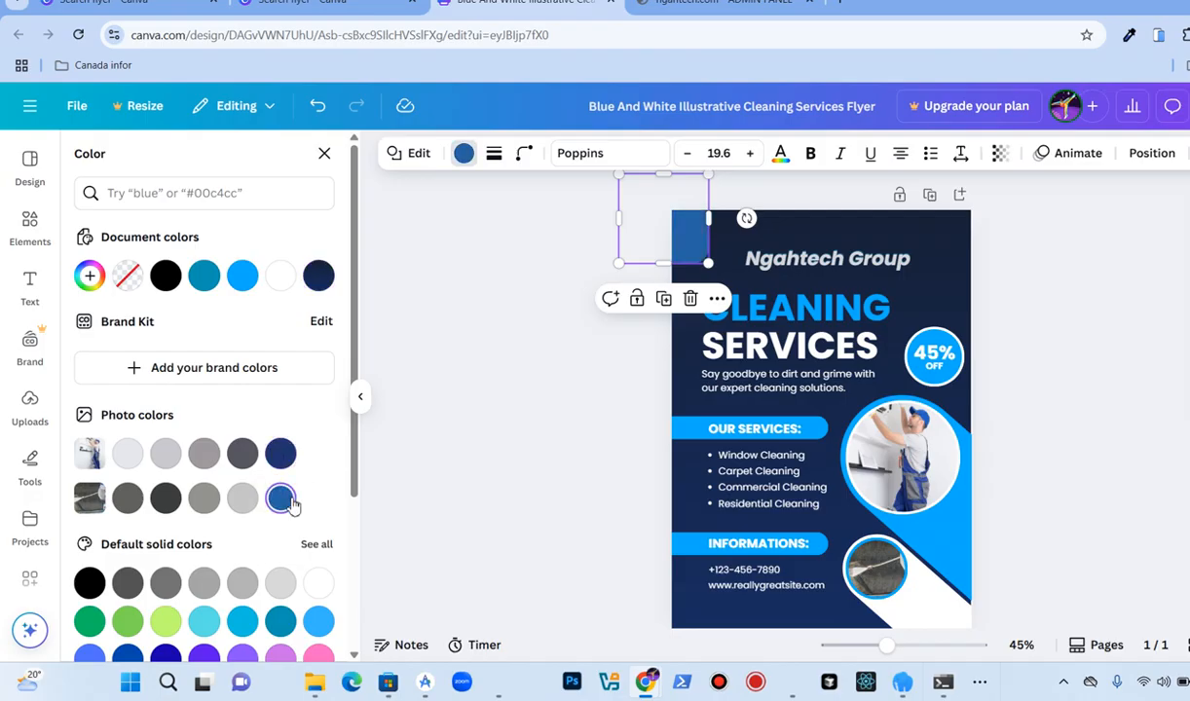
left_click(467, 375)
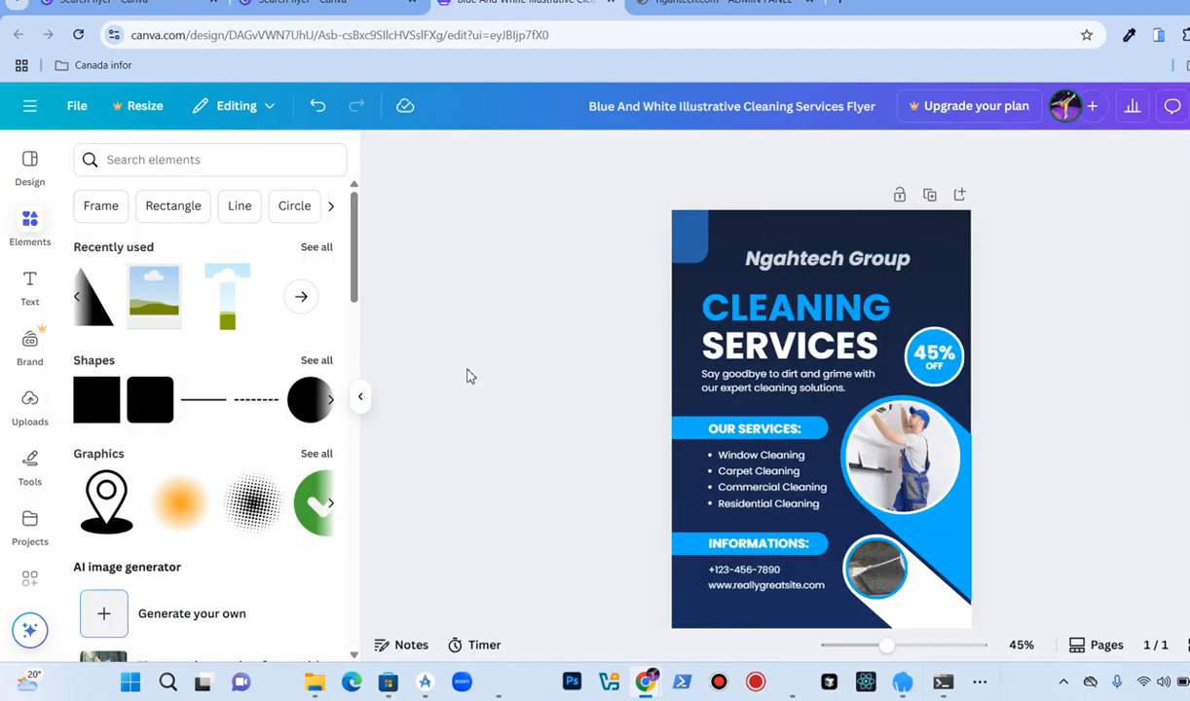
Step: Nudge the square slightly up and left so it sits in the corner
left_click(694, 250)
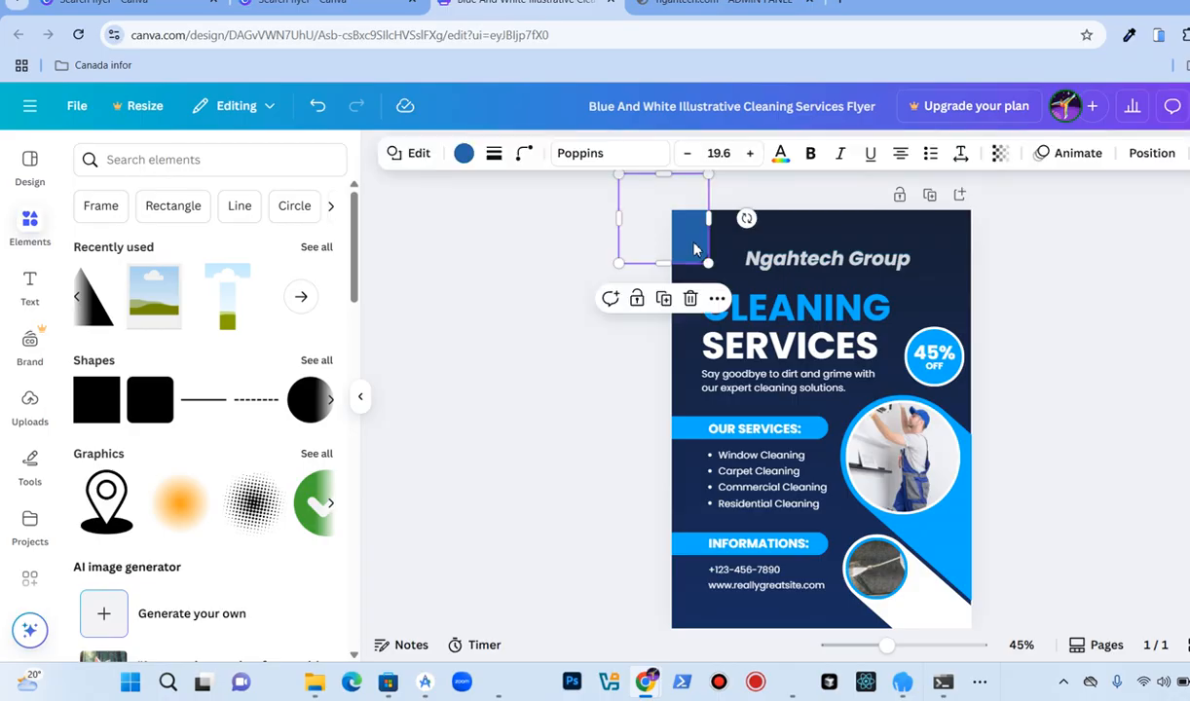
left_click_drag(695, 249, 684, 237)
left_click(601, 294)
left_click(605, 313)
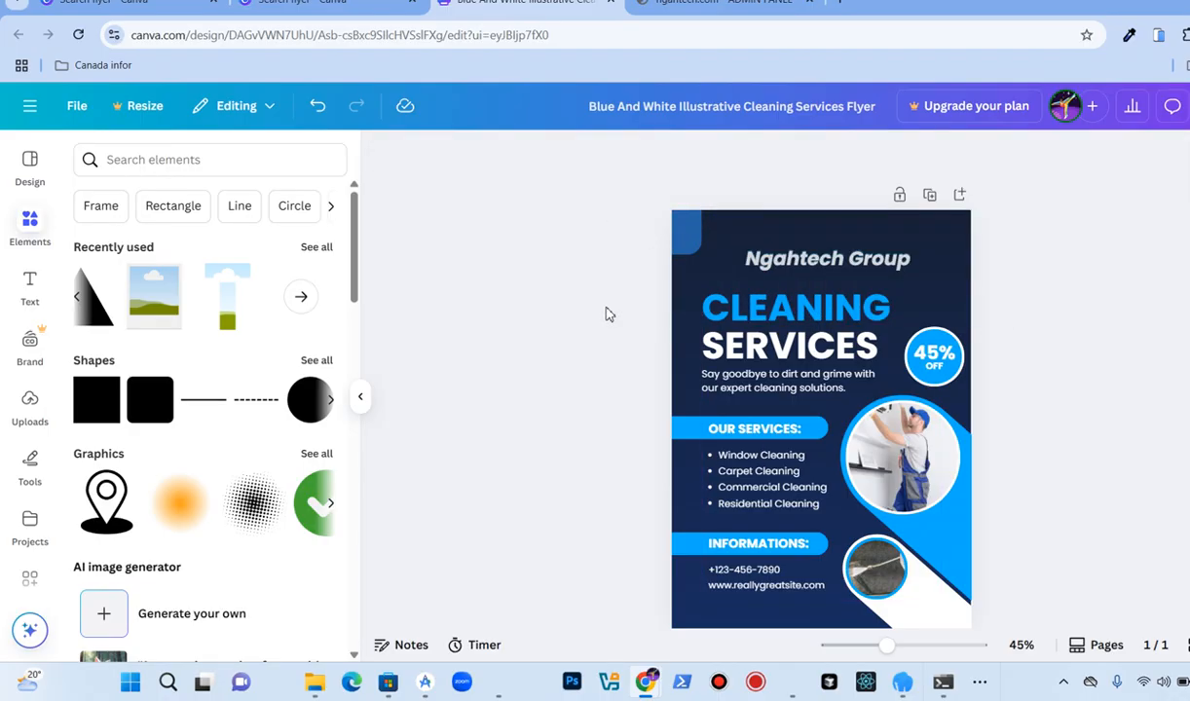
Step: Add a heading text box to the flyer reading "this is my flyer"
scroll(587, 319, "down", 2)
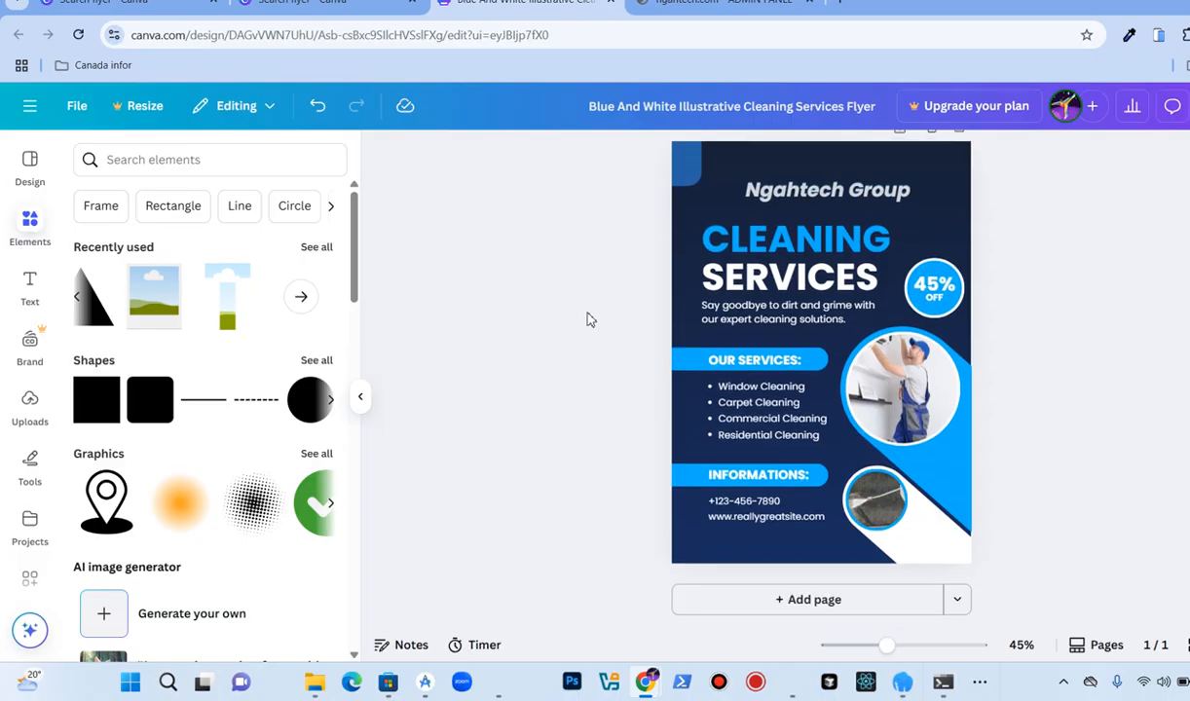
scroll(587, 320, "up", 2)
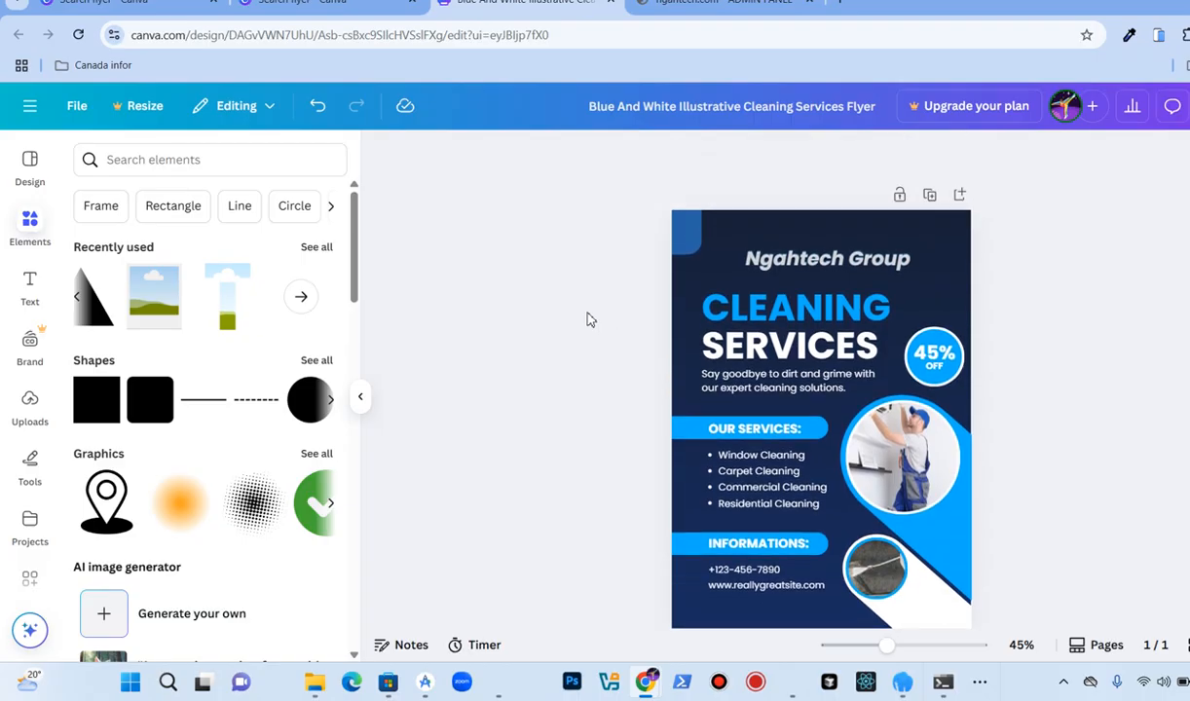
scroll(587, 320, "down", 1)
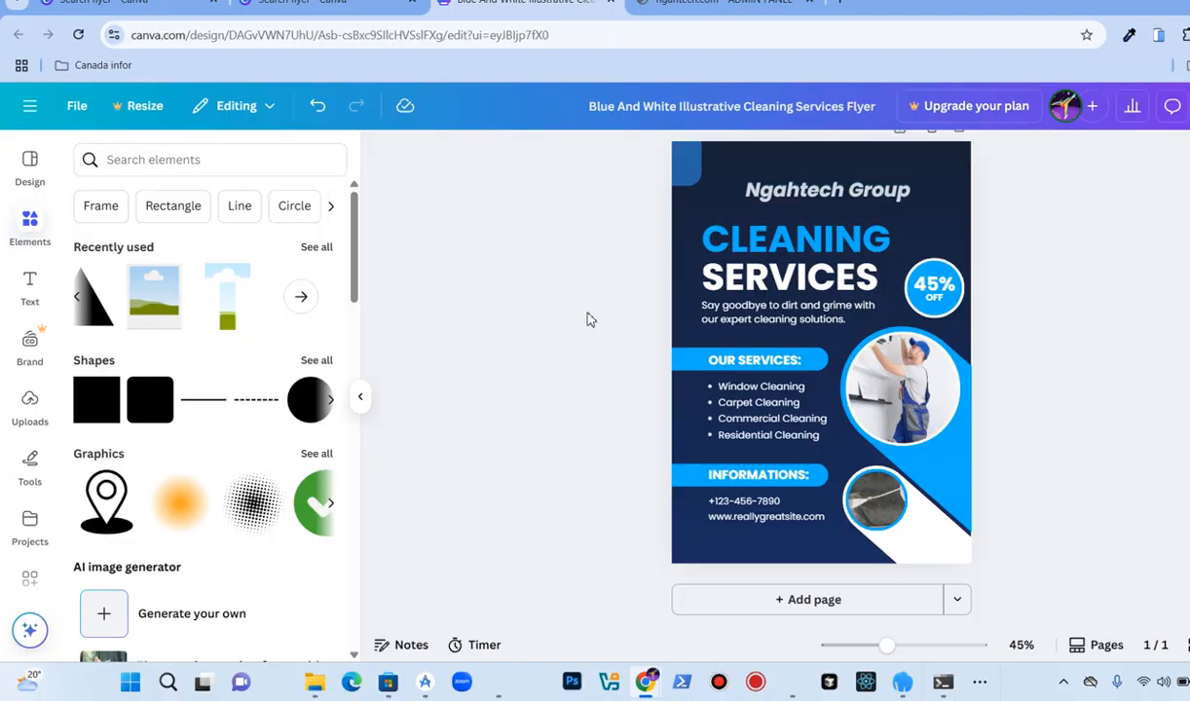
left_click(37, 292)
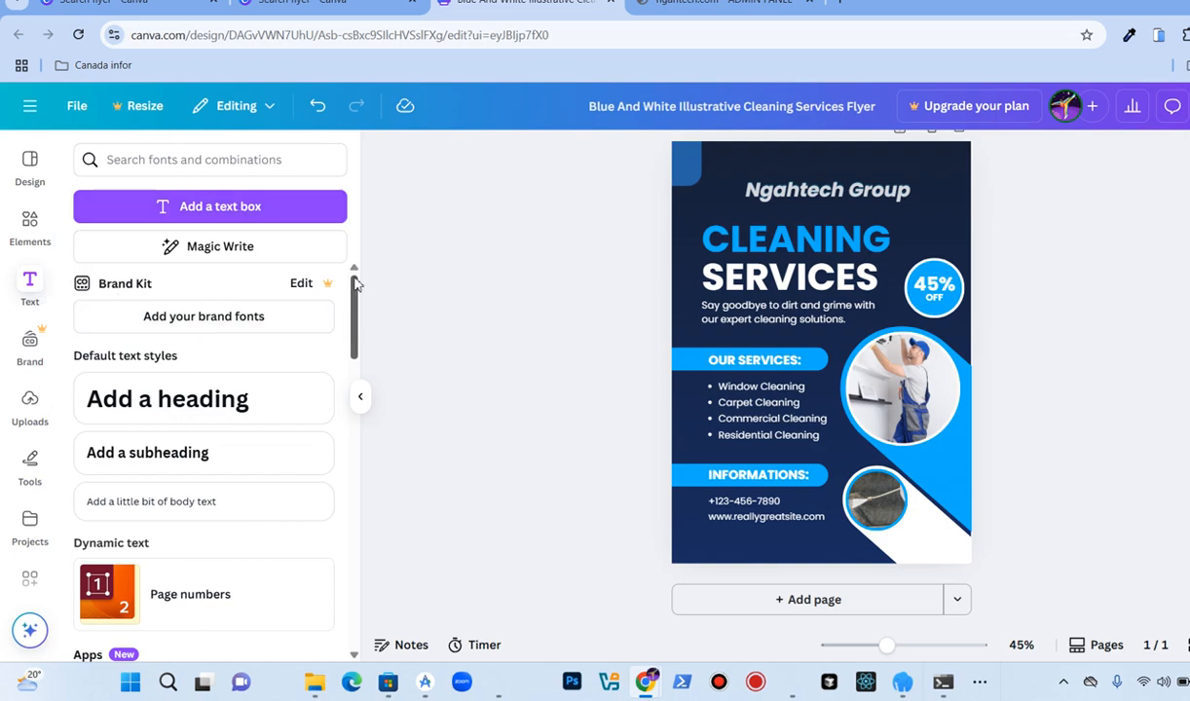
scroll(354, 282, "down", 3)
scroll(199, 319, "up", 3)
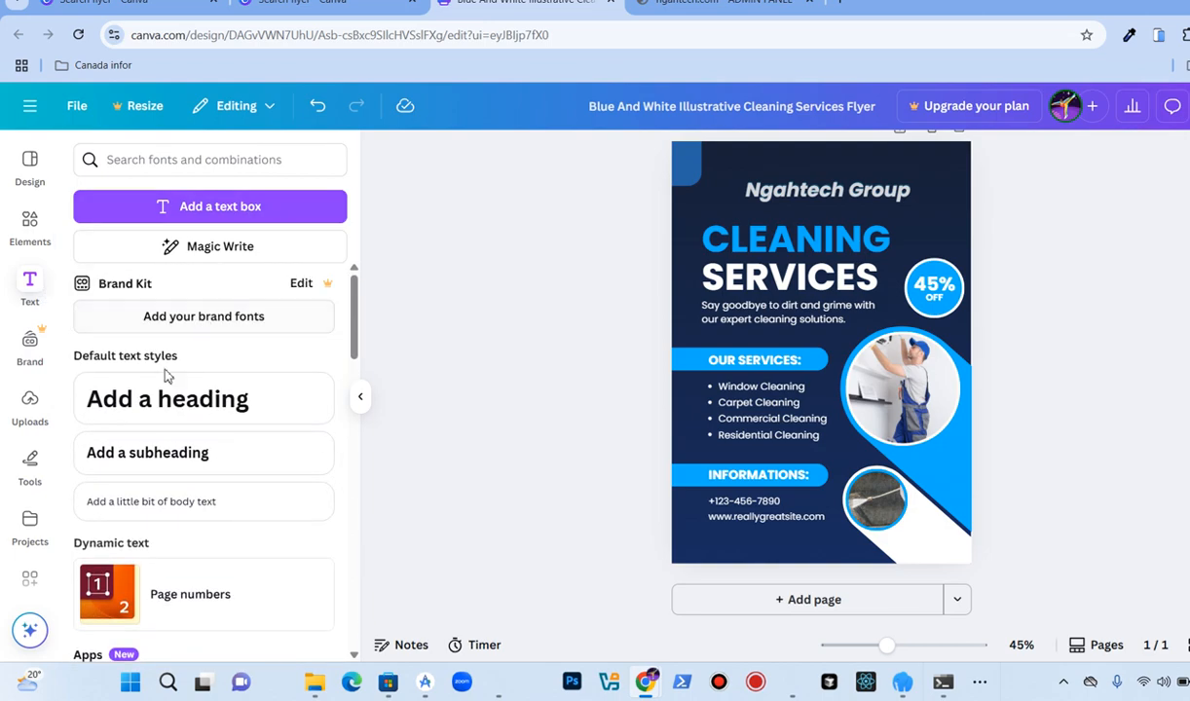
left_click(170, 397)
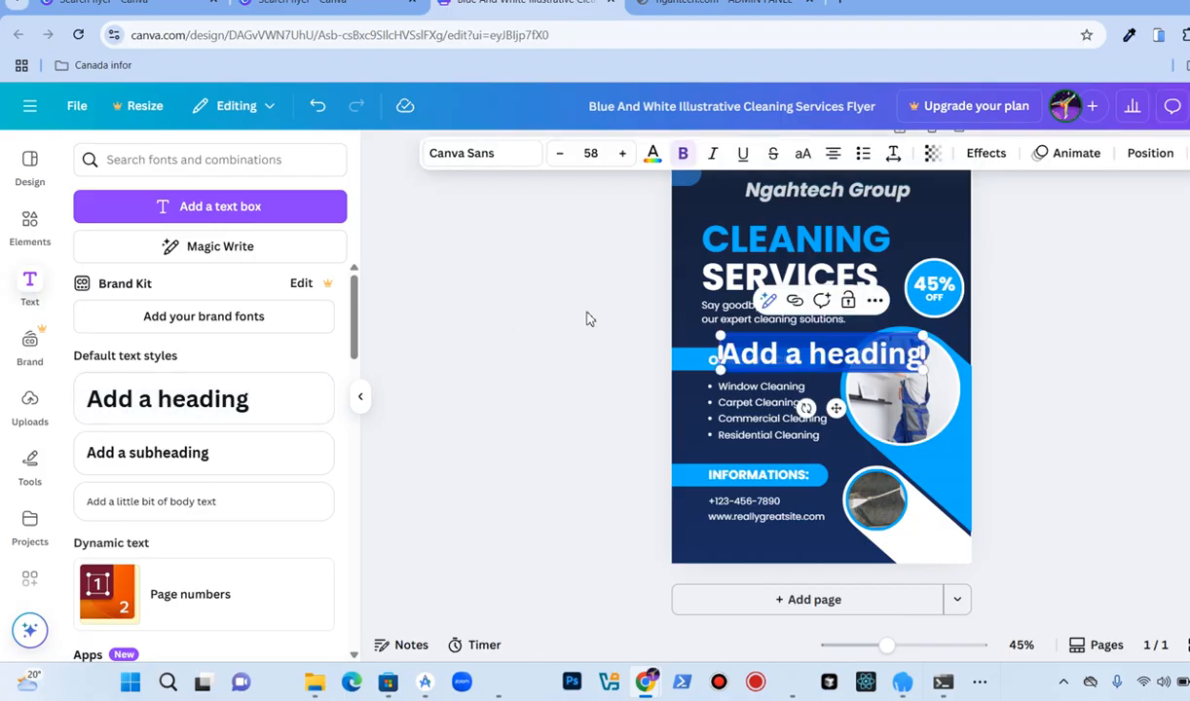
type("this i")
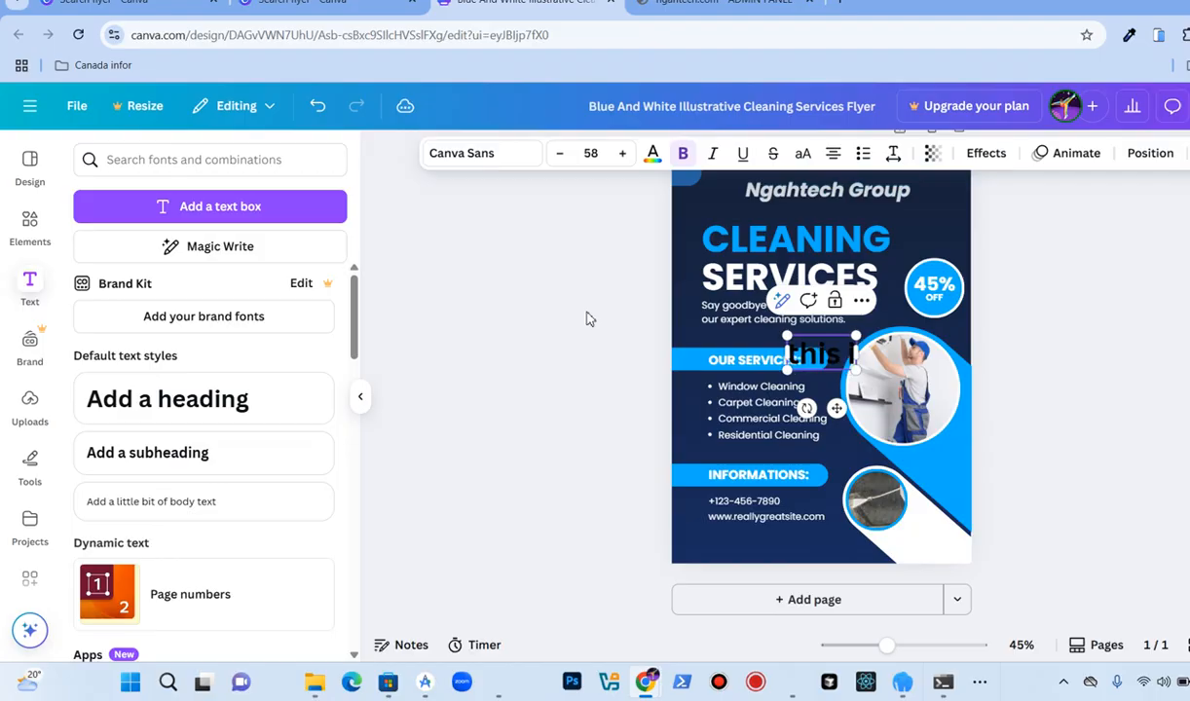
type("s my flyer")
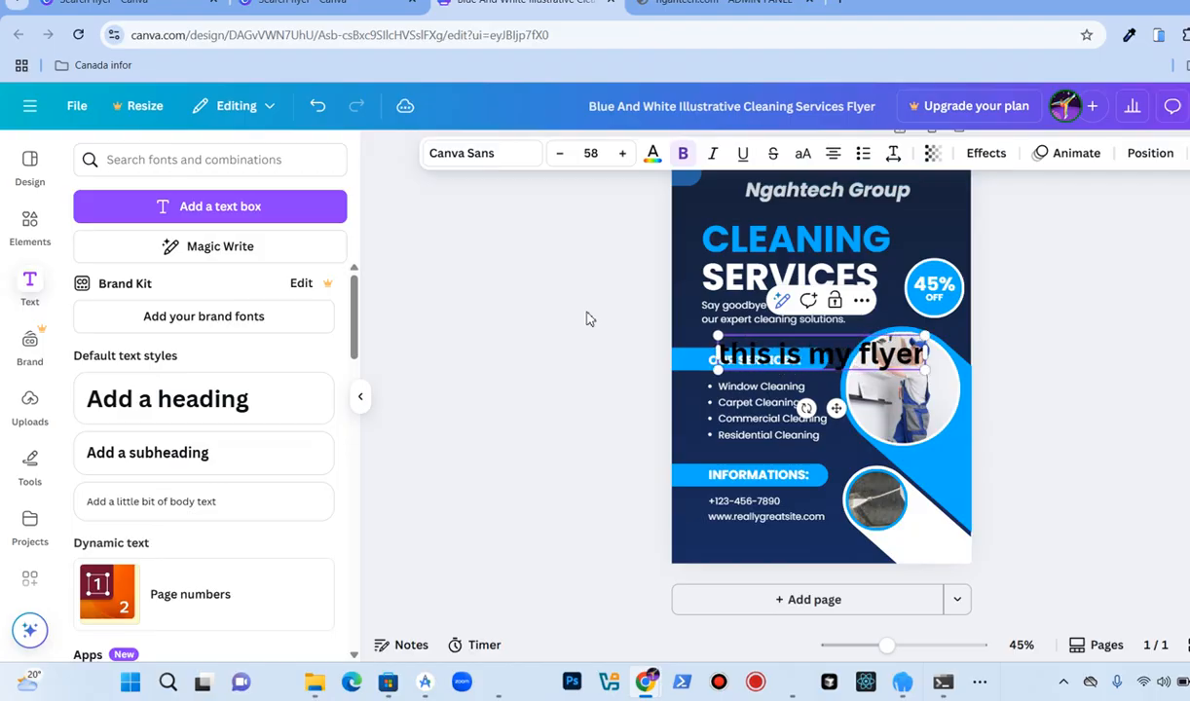
Step: Move the "this is my flyer" heading up to the flyer's top edge
left_click(492, 334)
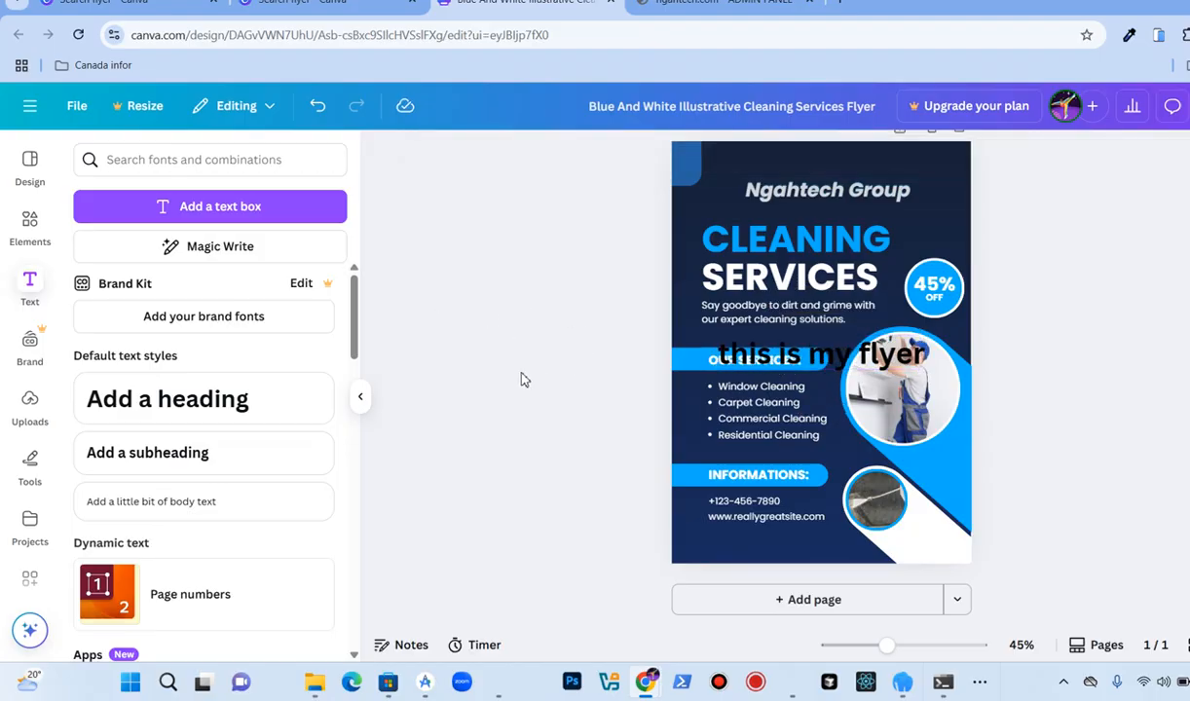
scroll(498, 356, "up", 1)
left_click(816, 440)
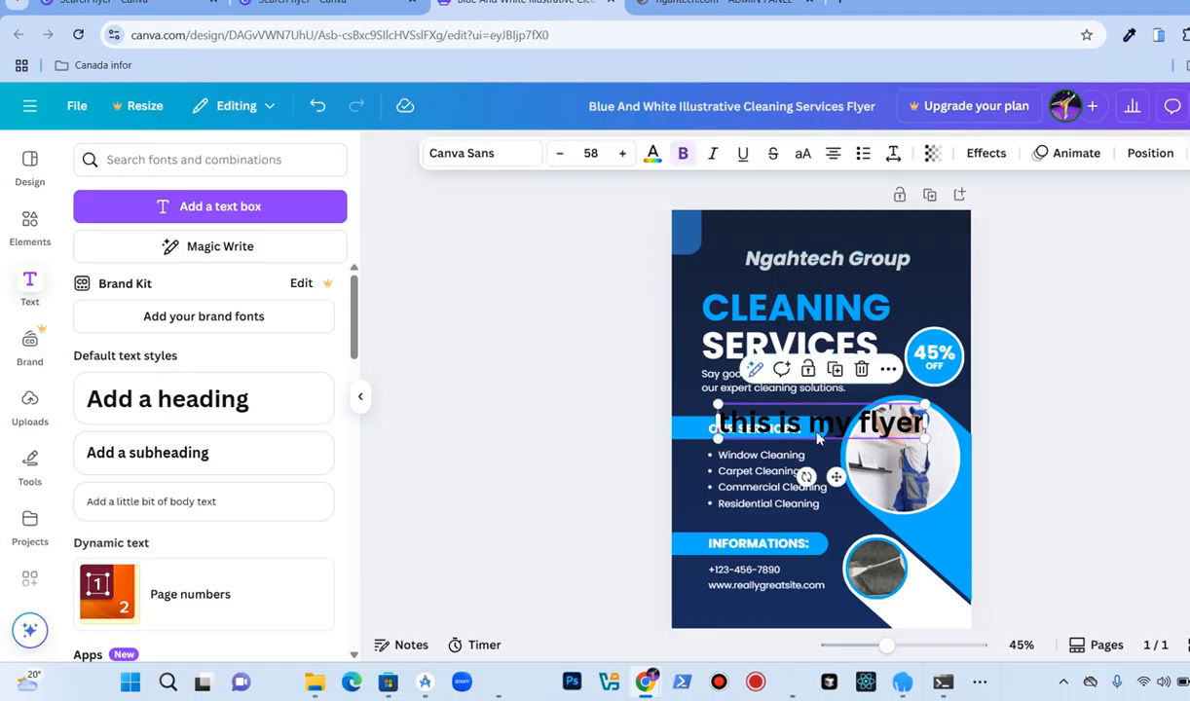
left_click(818, 439)
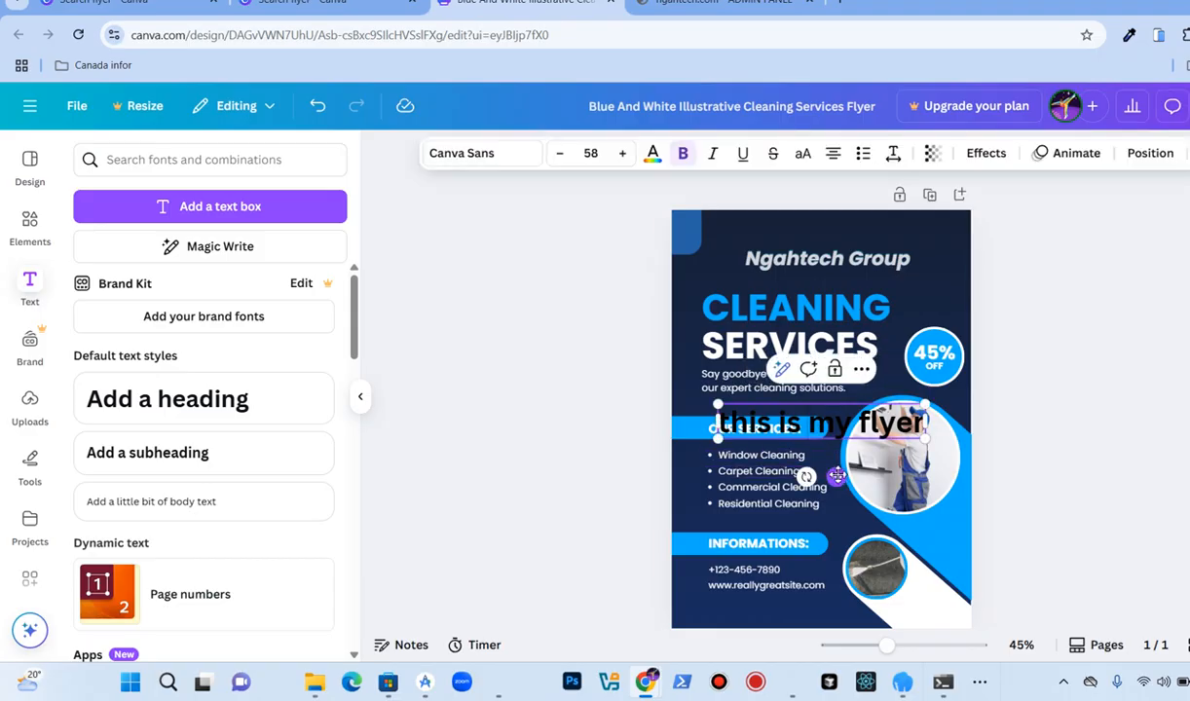
left_click_drag(837, 476, 828, 295)
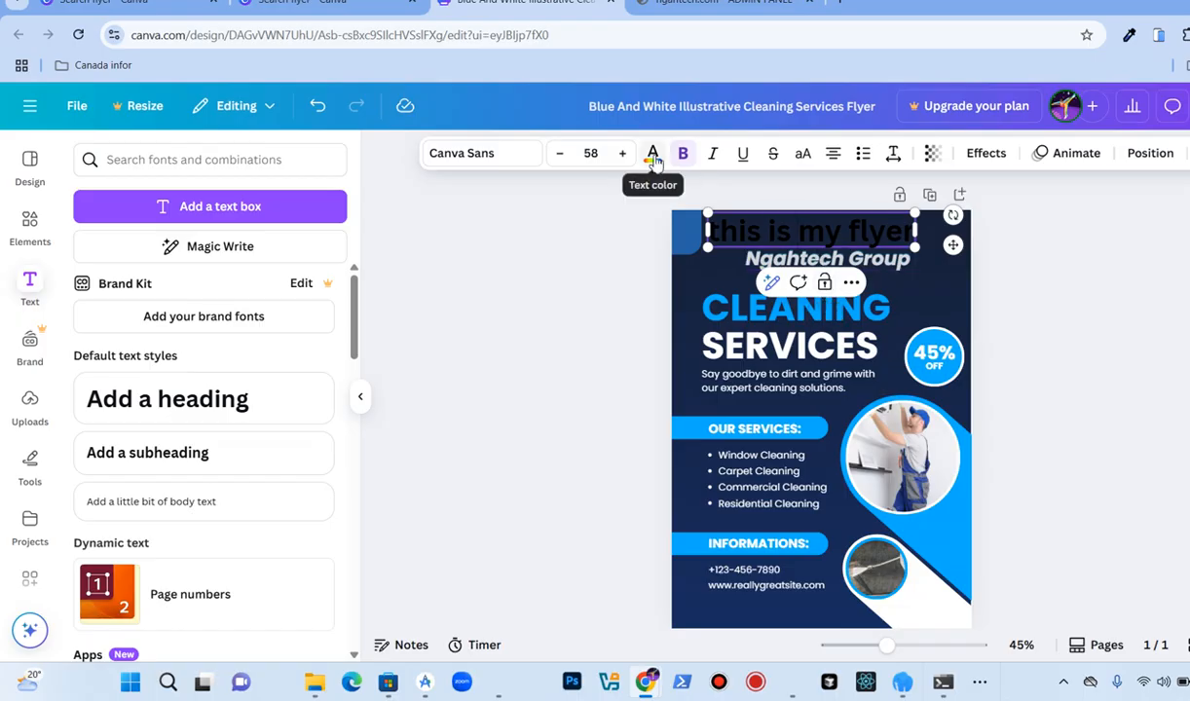
Step: Change the "this is my flyer" heading's text colour to white
left_click(652, 155)
left_click(279, 277)
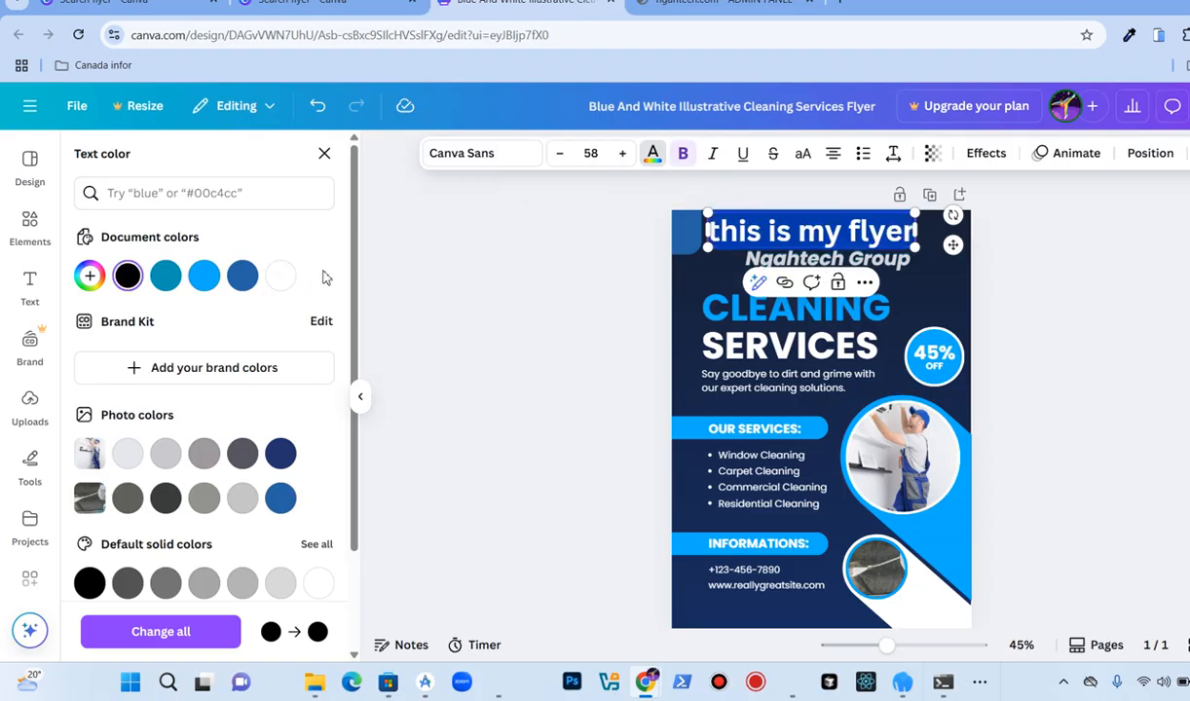
left_click(279, 275)
left_click(503, 269)
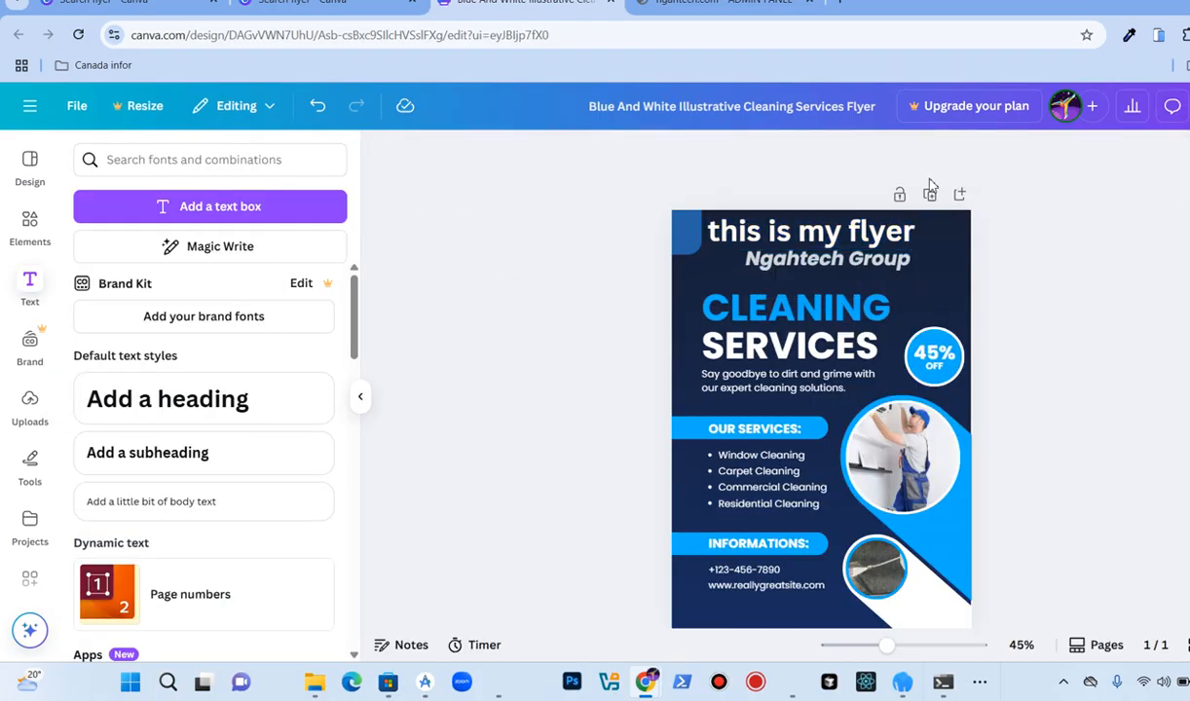
Step: Delete the "this is my flyer" heading text box
left_click(859, 243)
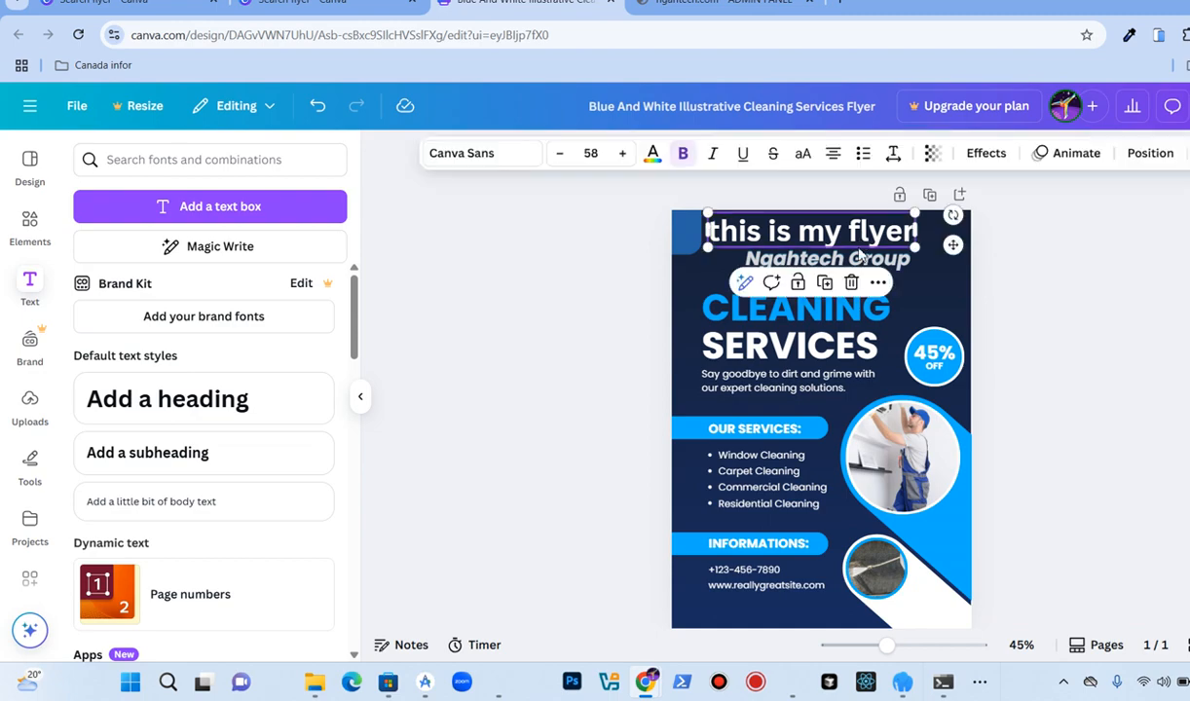
left_click(851, 282)
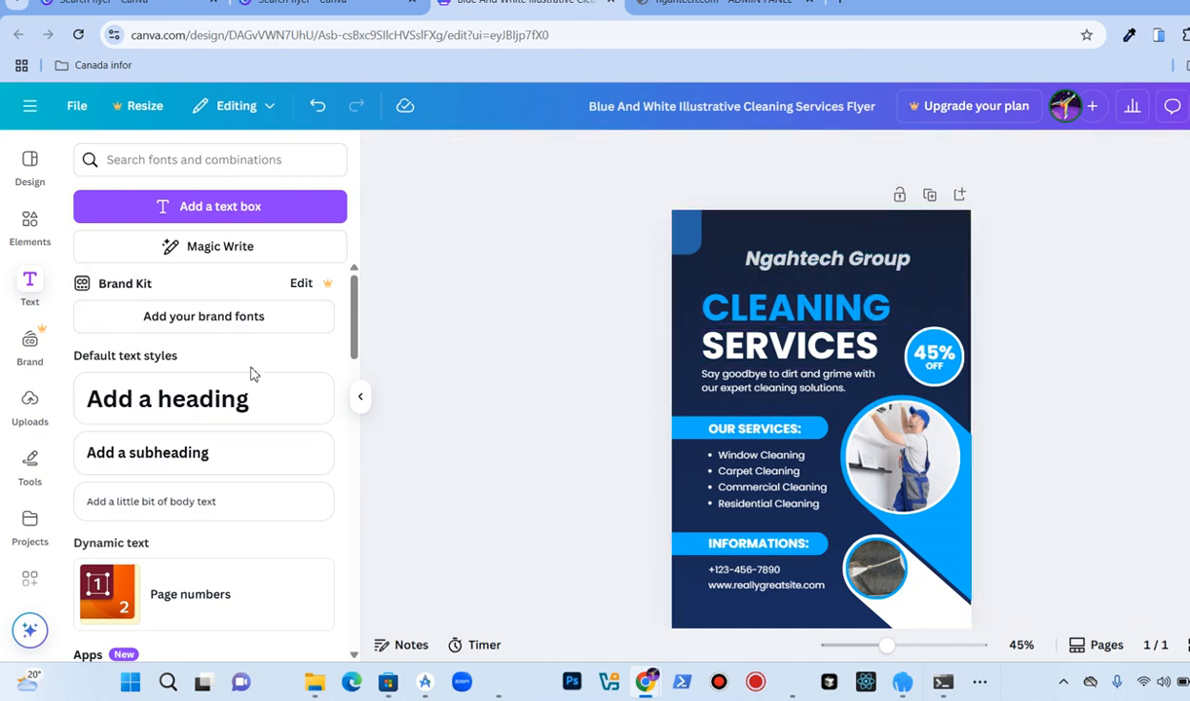
scroll(180, 417, "down", 2)
scroll(175, 424, "up", 2)
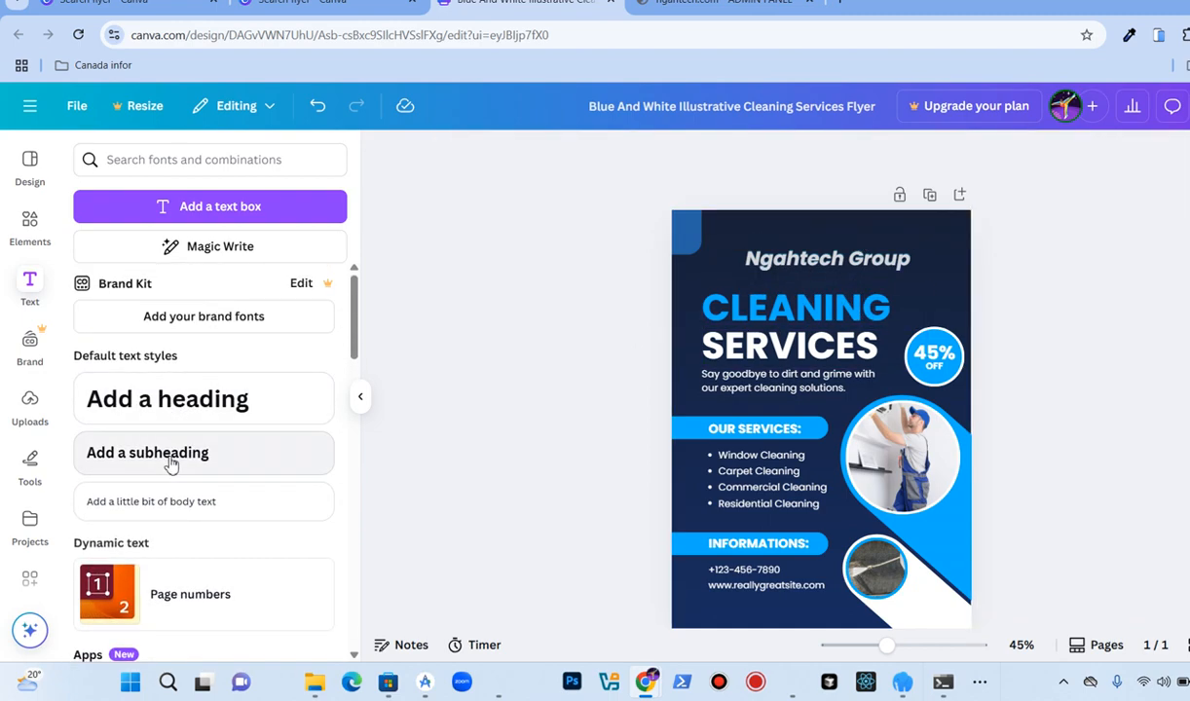
scroll(170, 464, "down", 10)
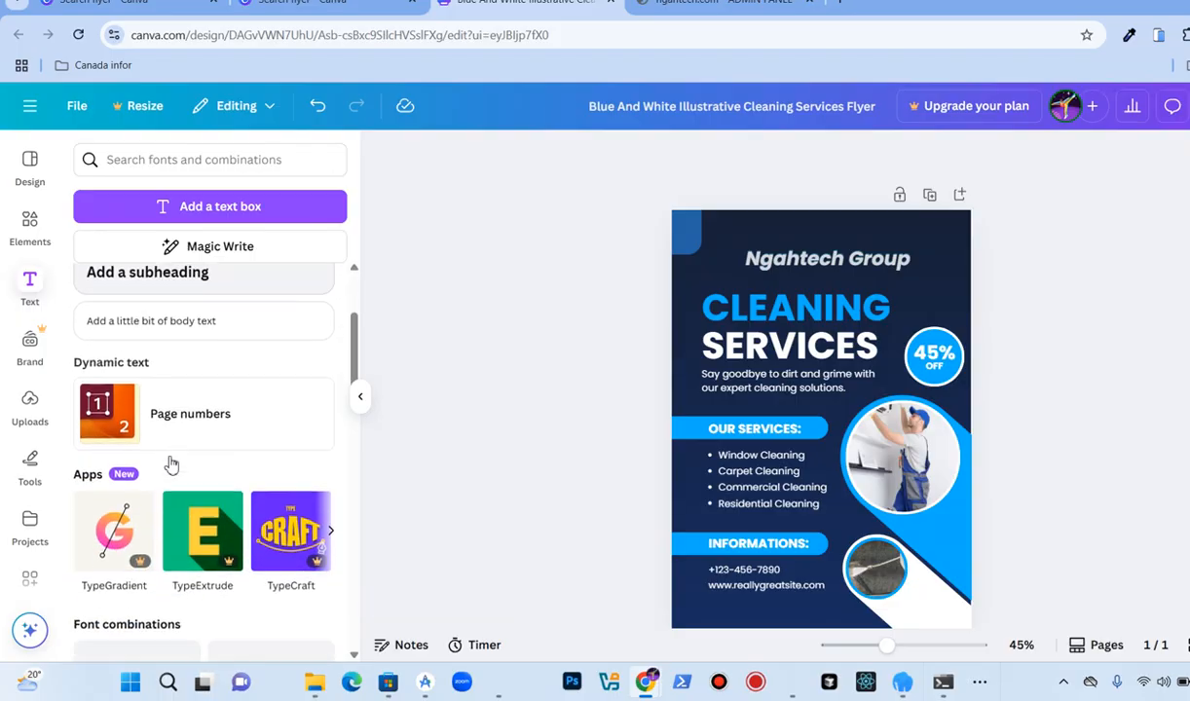
scroll(170, 457, "down", 4)
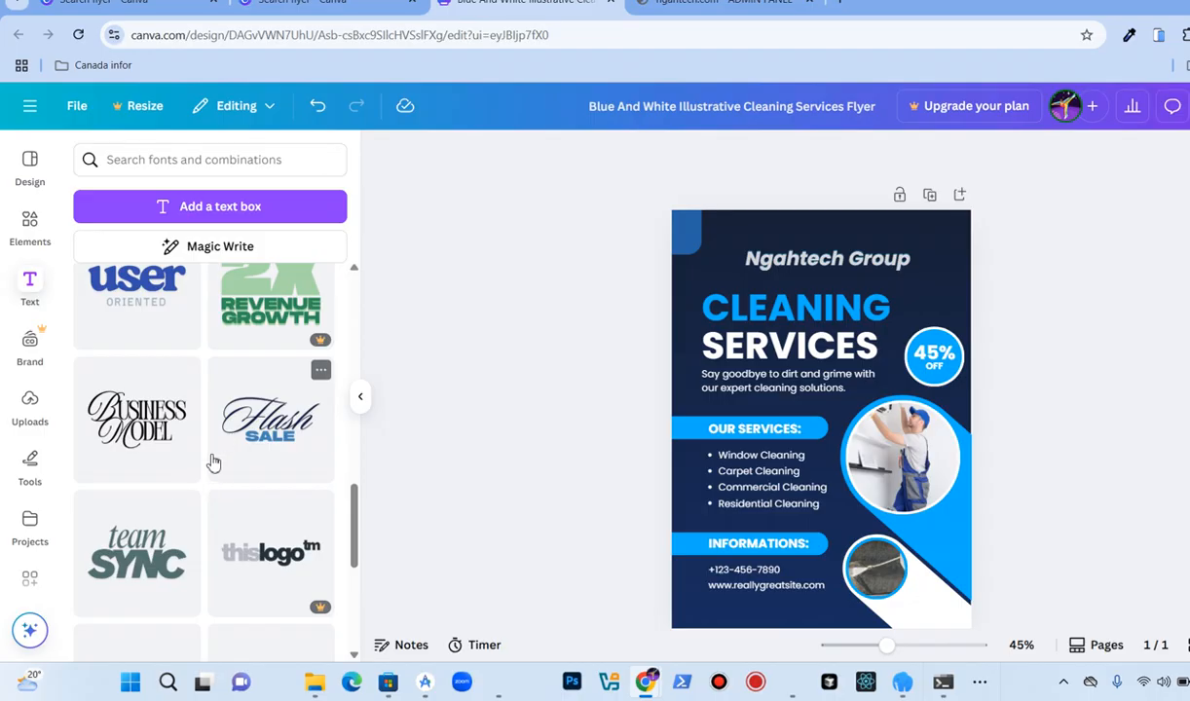
scroll(212, 459, "down", 3)
scroll(213, 461, "up", 3)
scroll(213, 460, "up", 10)
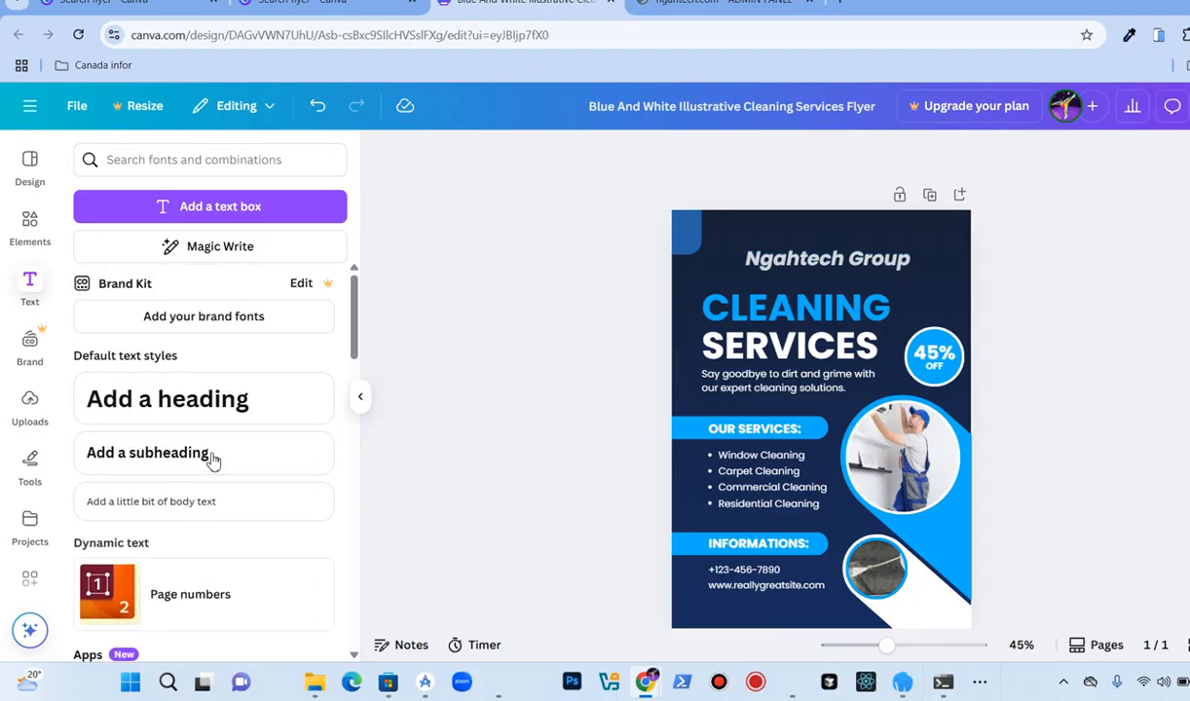
Step: Upload the "Layer 1" NgahTech logo image from the Desktop
left_click(21, 412)
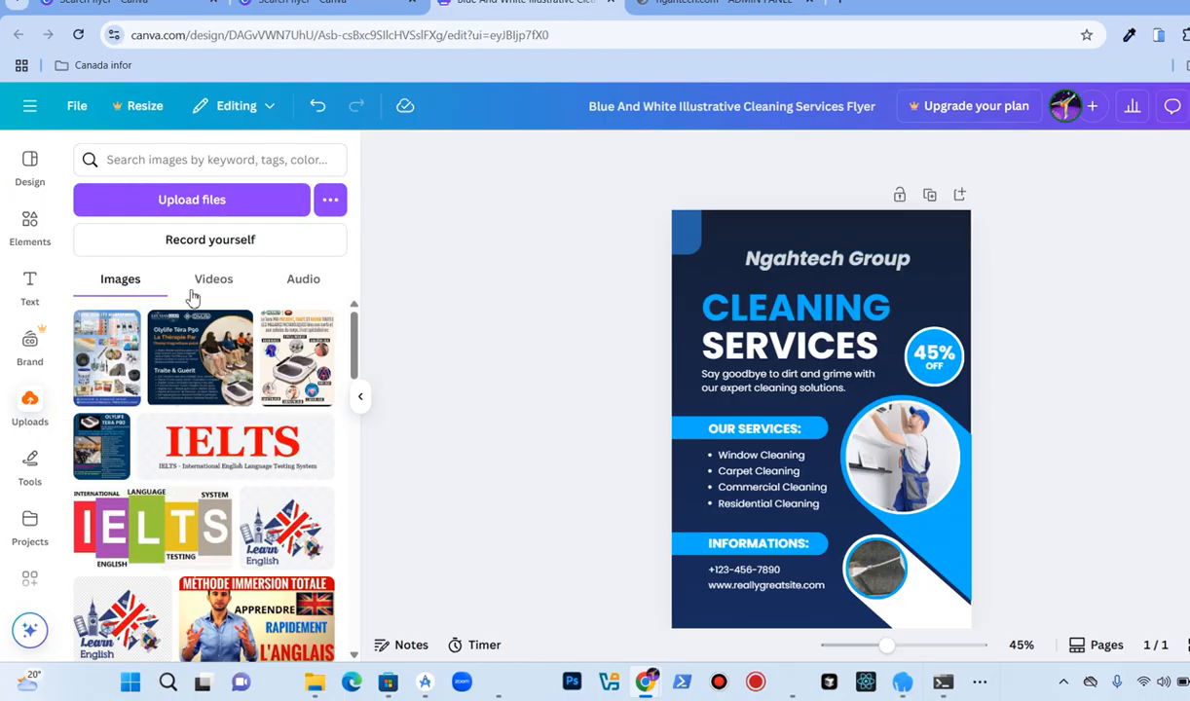
left_click(234, 202)
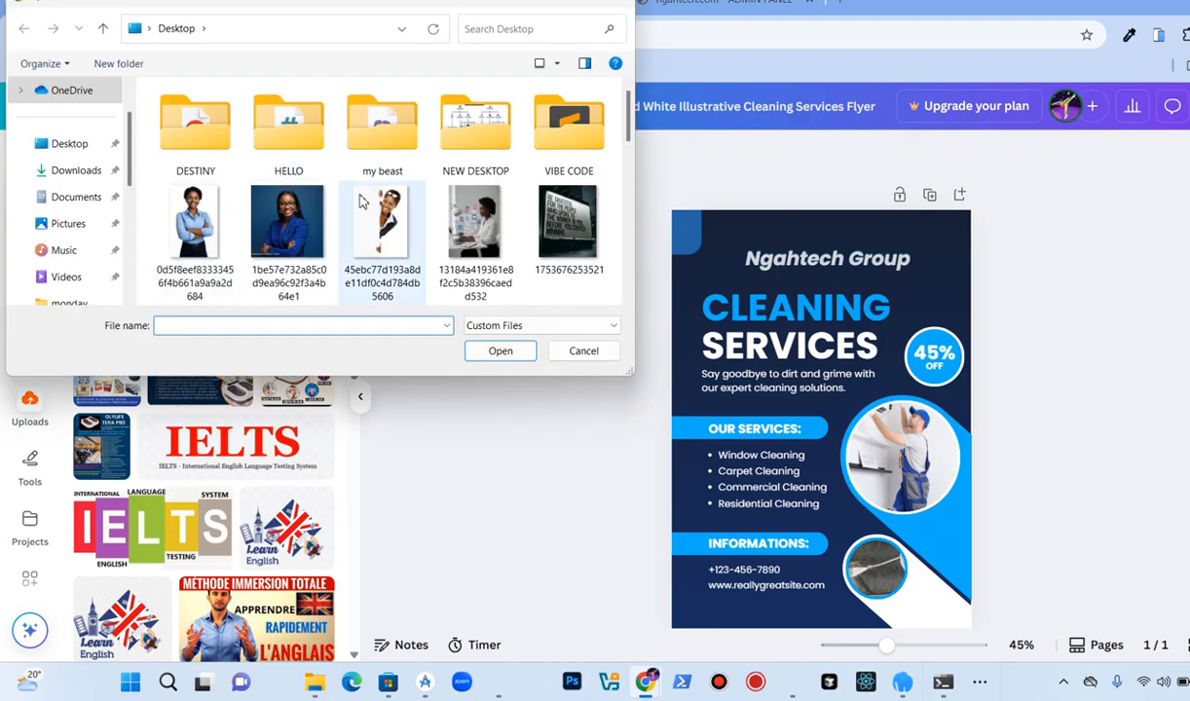
scroll(353, 203, "down", 5)
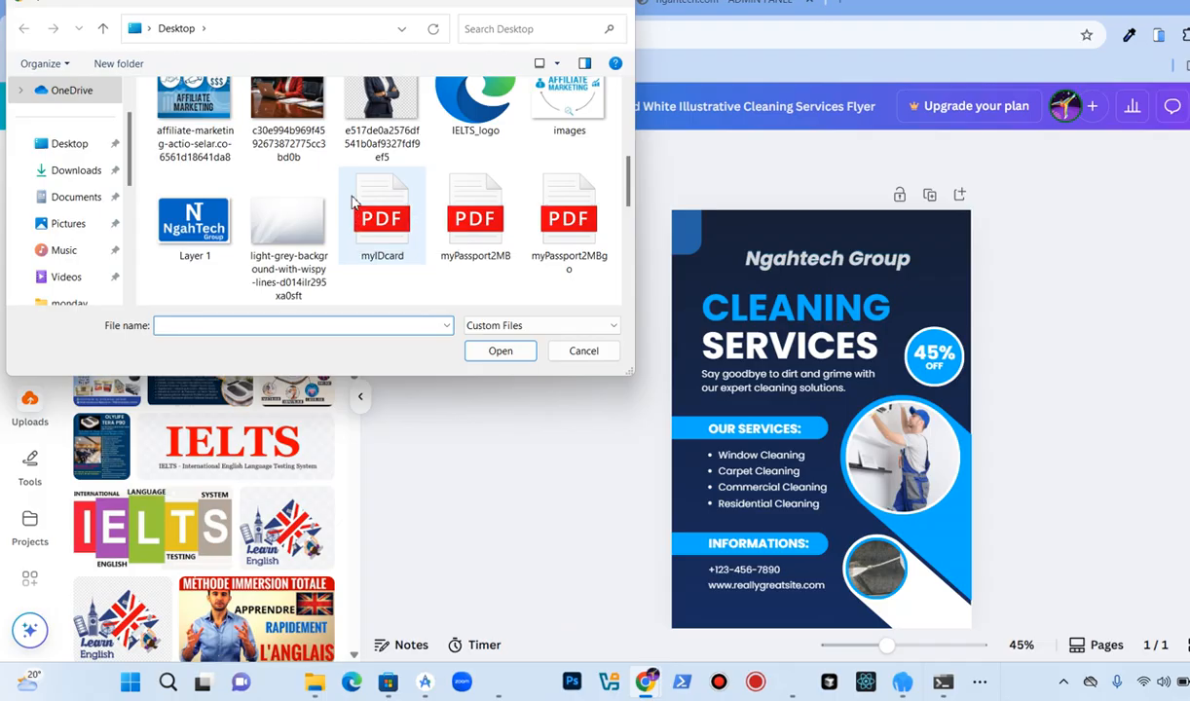
scroll(353, 200, "up", 1)
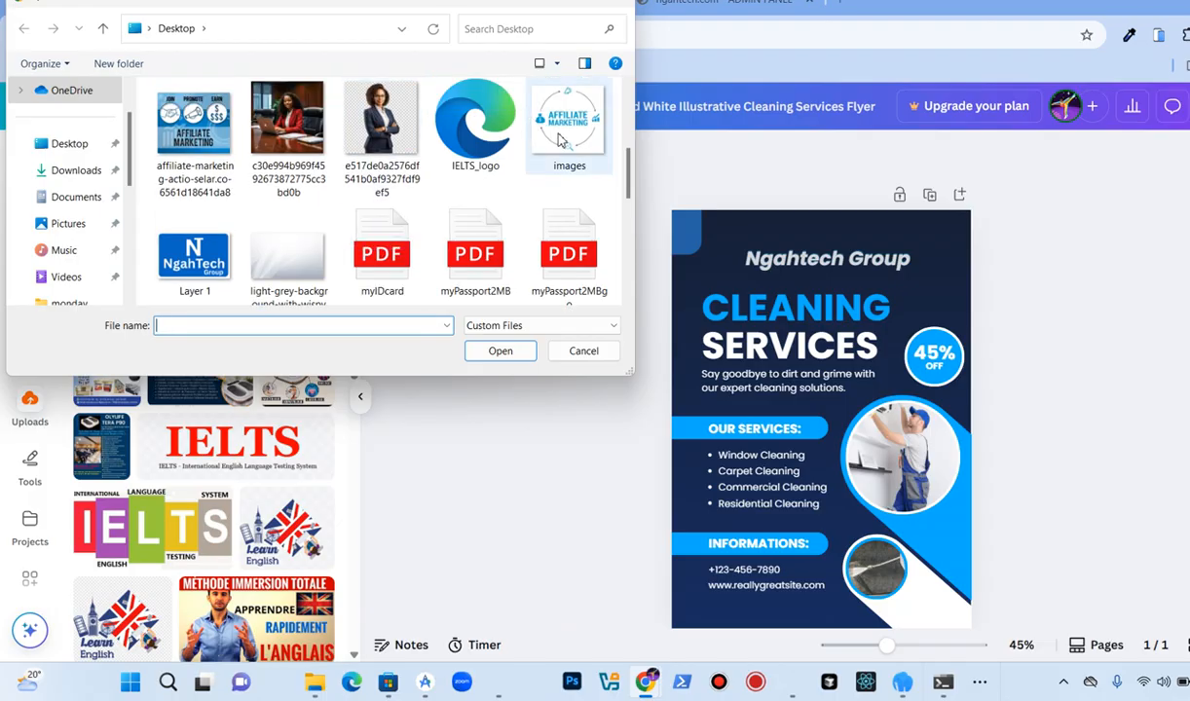
double_click(214, 248)
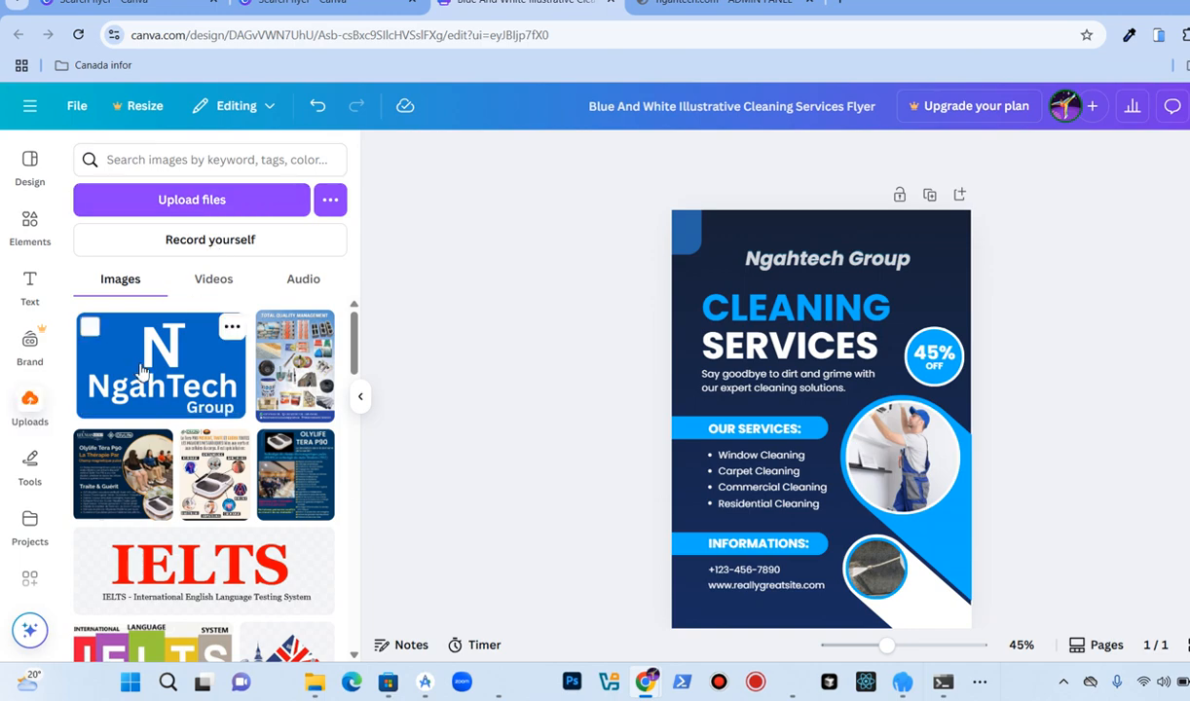
Step: Add the NgahTech logo to the flyer, scale it down and place it in the top-right corner
left_click(164, 370)
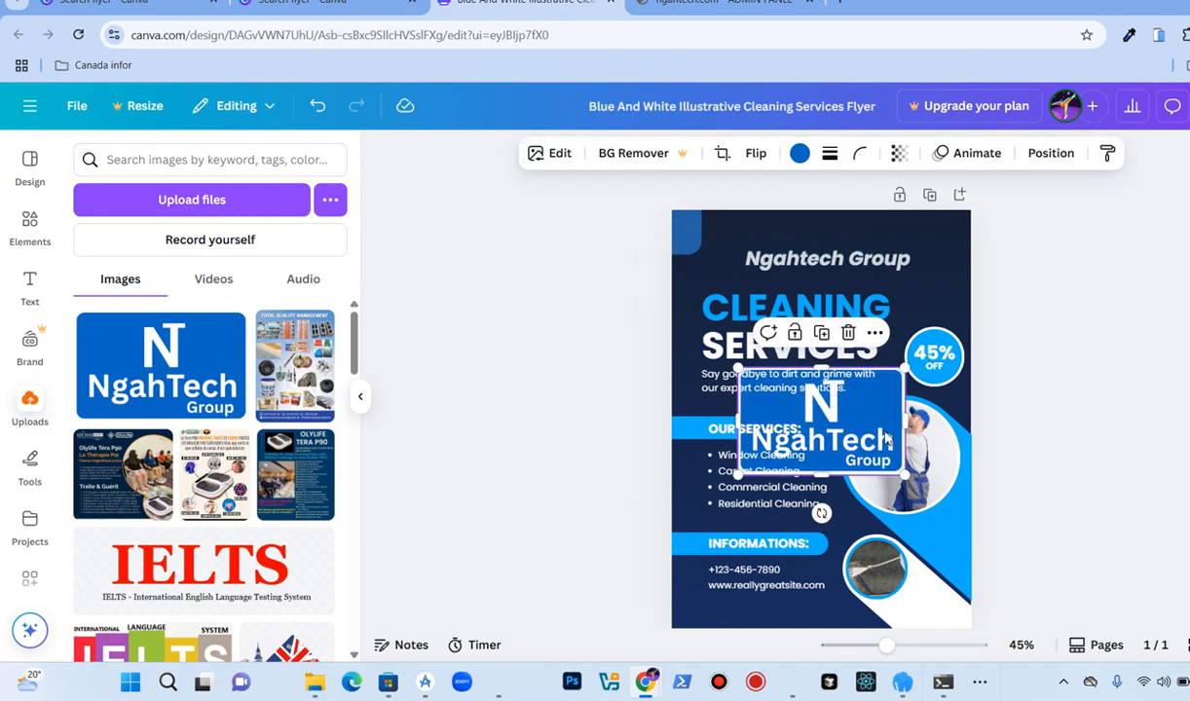
left_click_drag(879, 428, 833, 273)
left_click_drag(858, 317, 927, 250)
left_click(571, 263)
Step: Delete the "Ngahtech Group" text line at the top of the flyer
left_click(732, 236)
left_click_drag(828, 264, 791, 276)
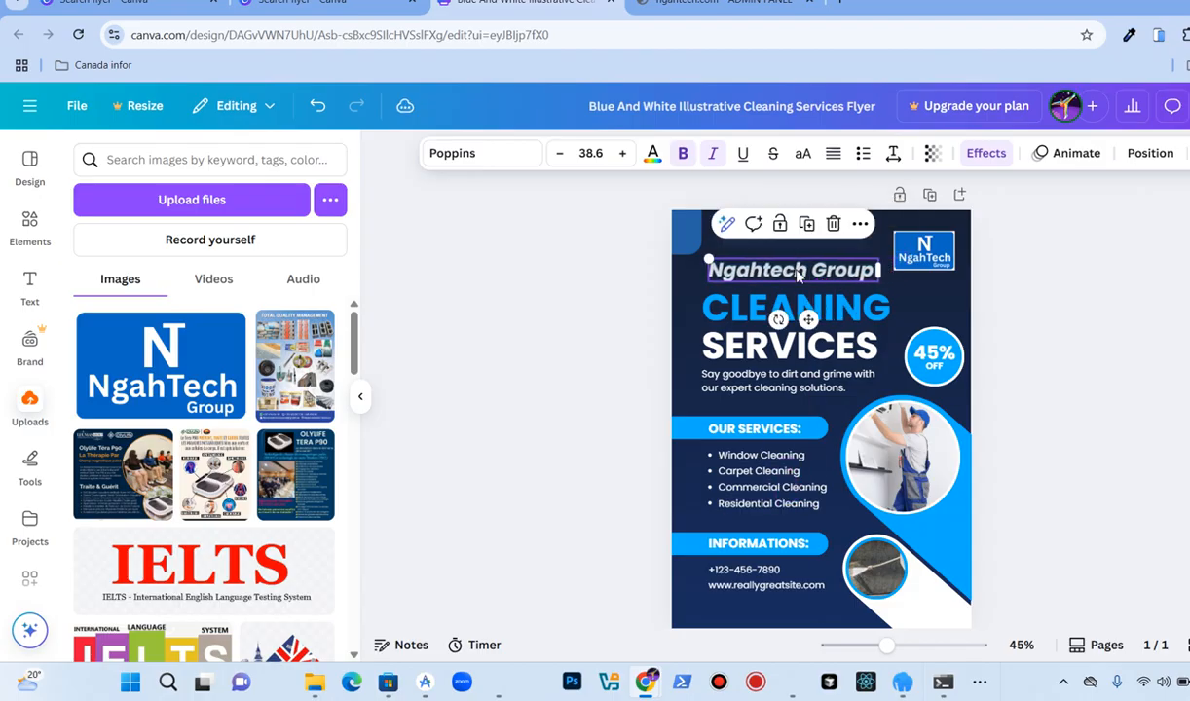
left_click(834, 225)
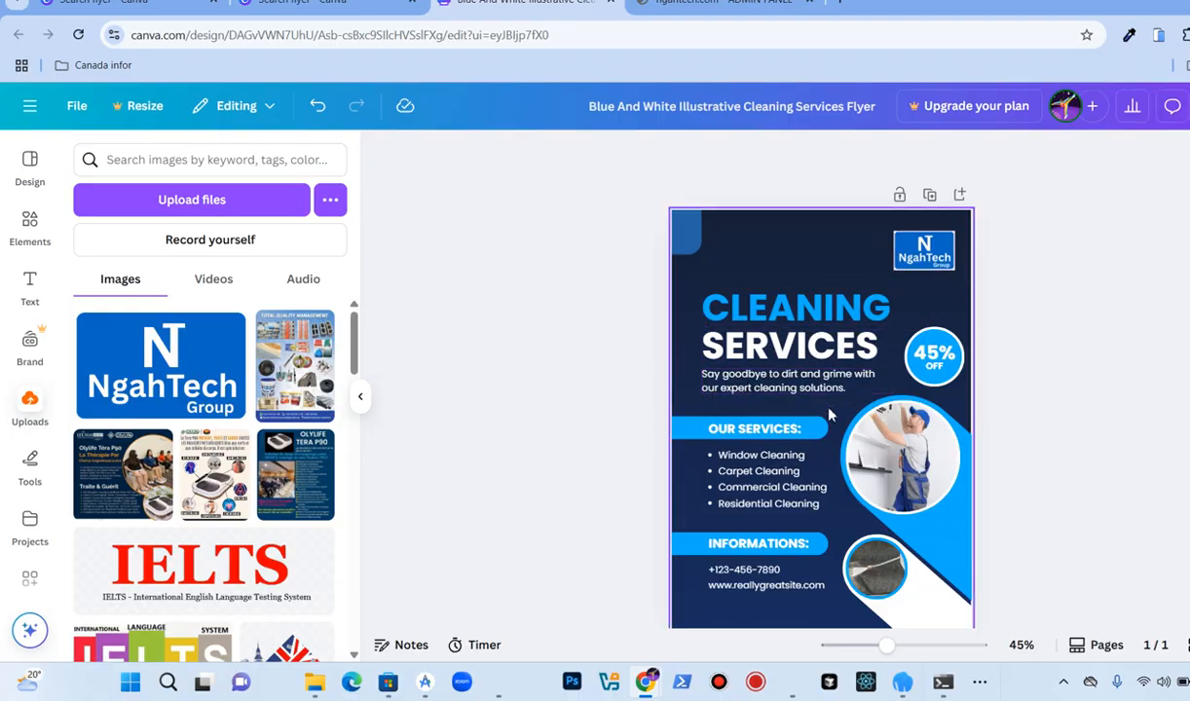
Step: Replace the phone number under INFORMATIONS with the company's contact number and widen its text box
scroll(752, 474, "down", 1)
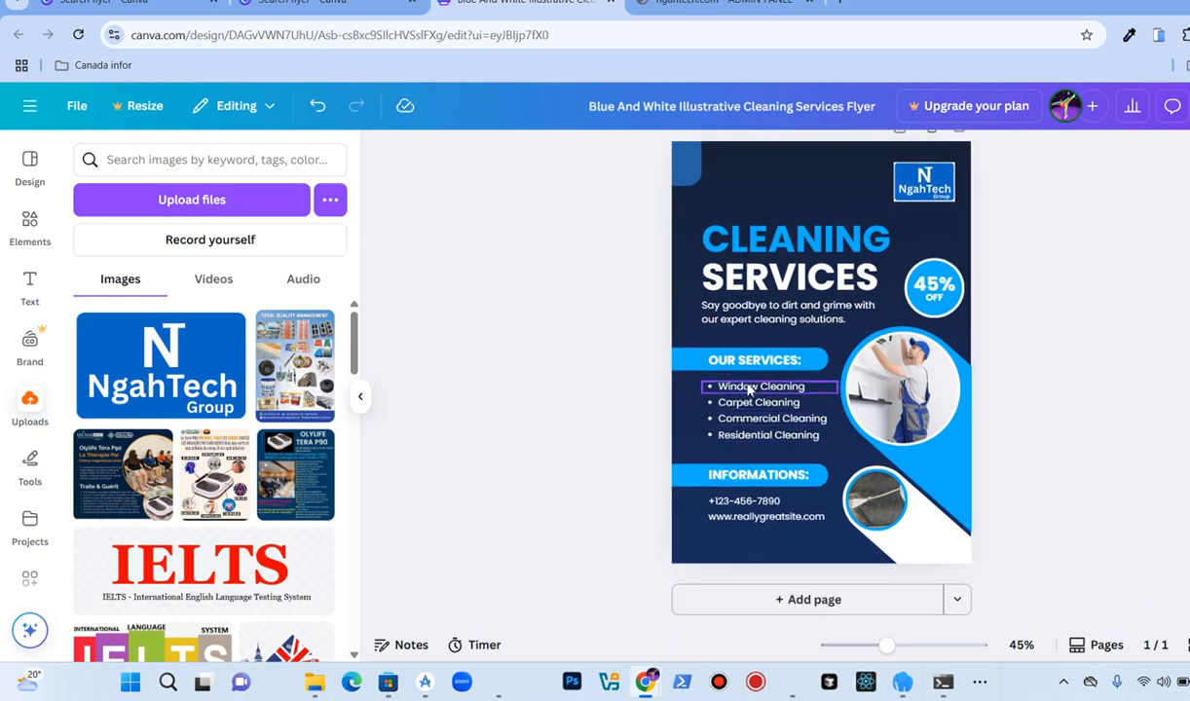
double_click(720, 500)
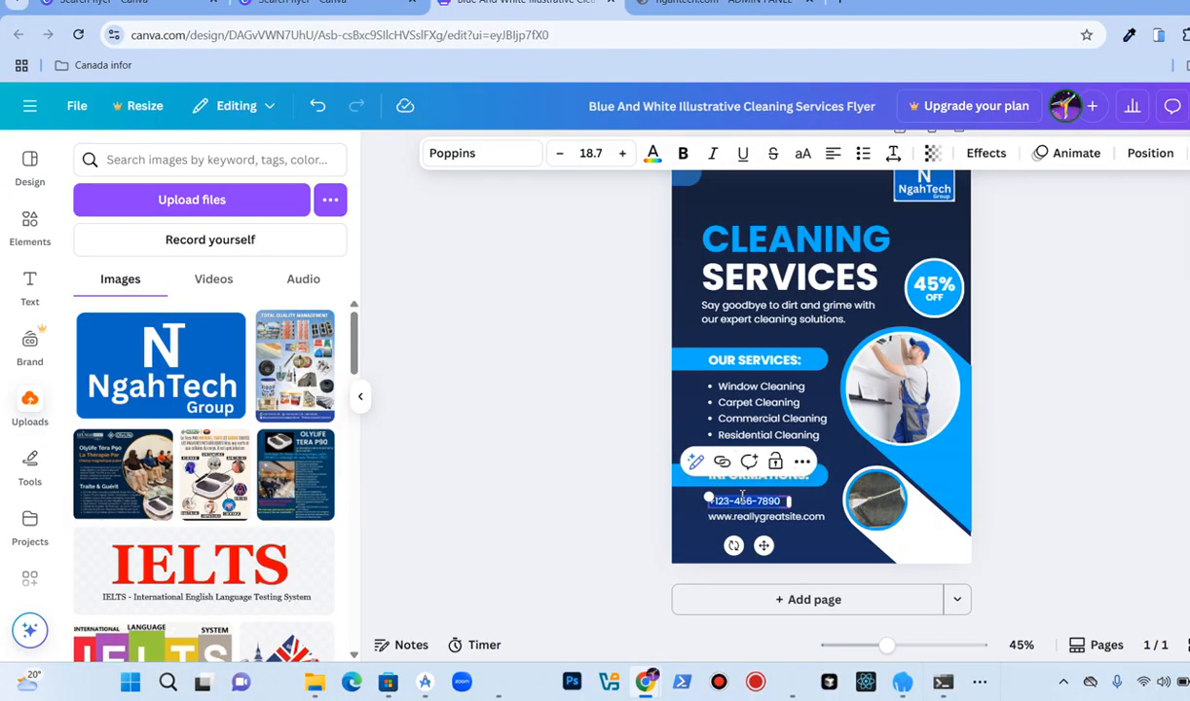
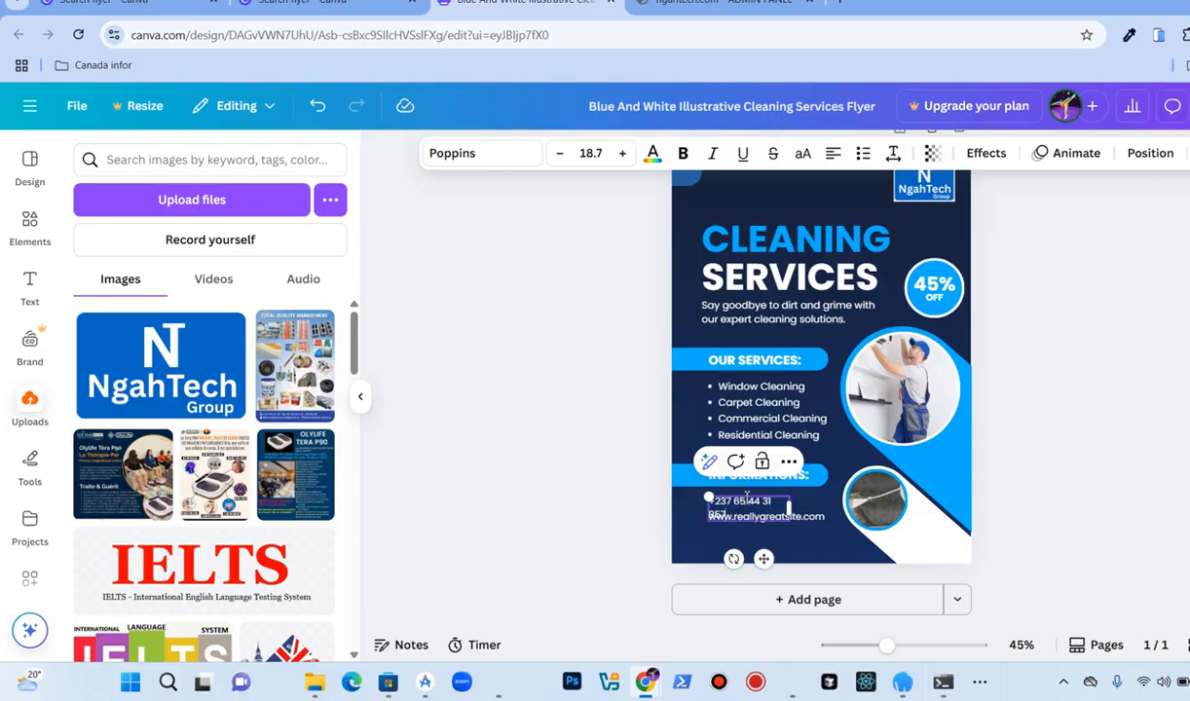
left_click_drag(796, 507, 822, 504)
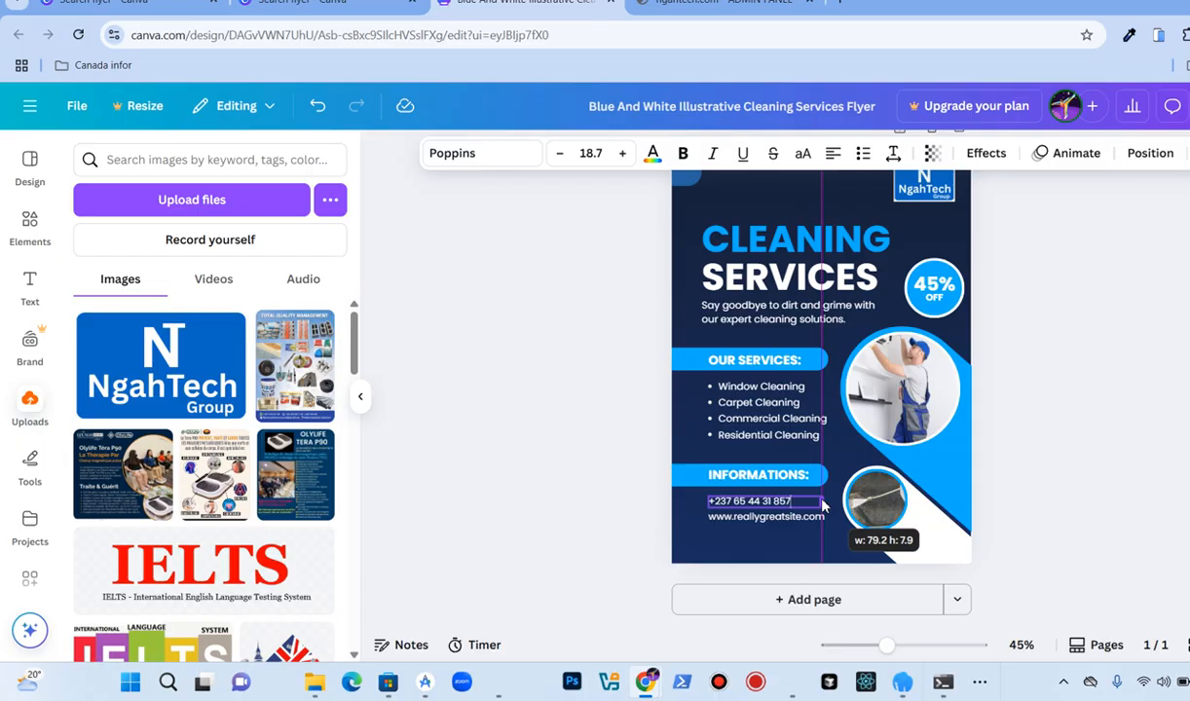
left_click(536, 452)
double_click(737, 519)
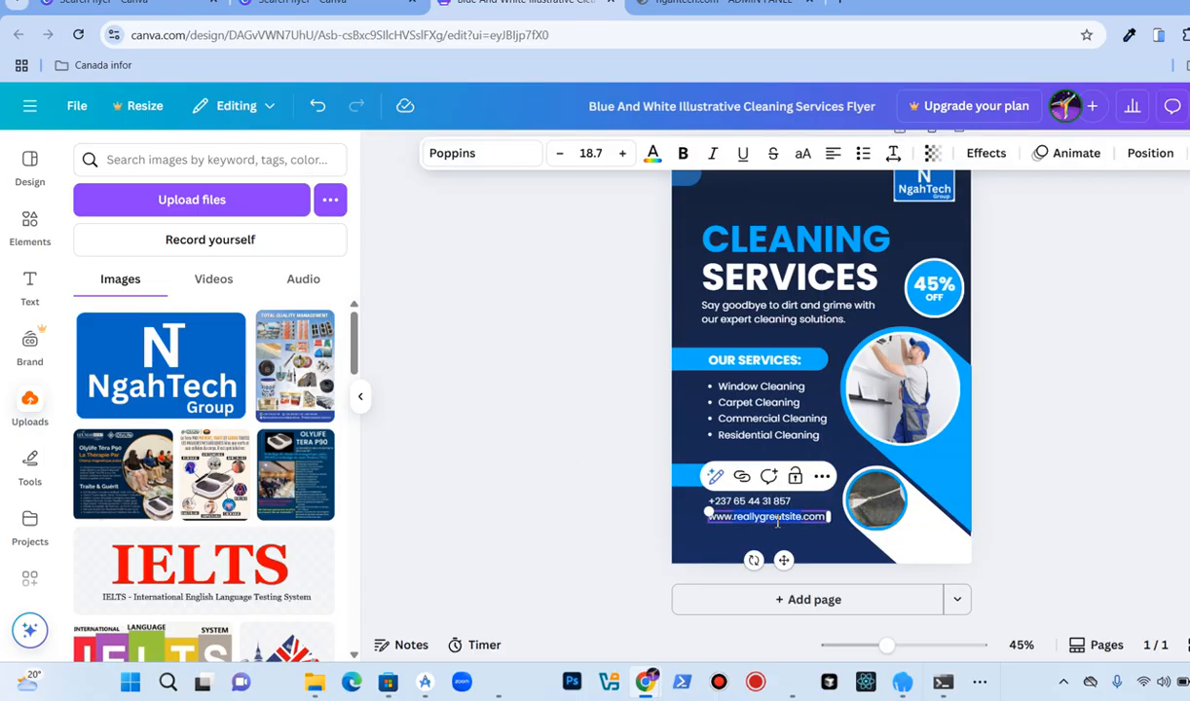
type("nag")
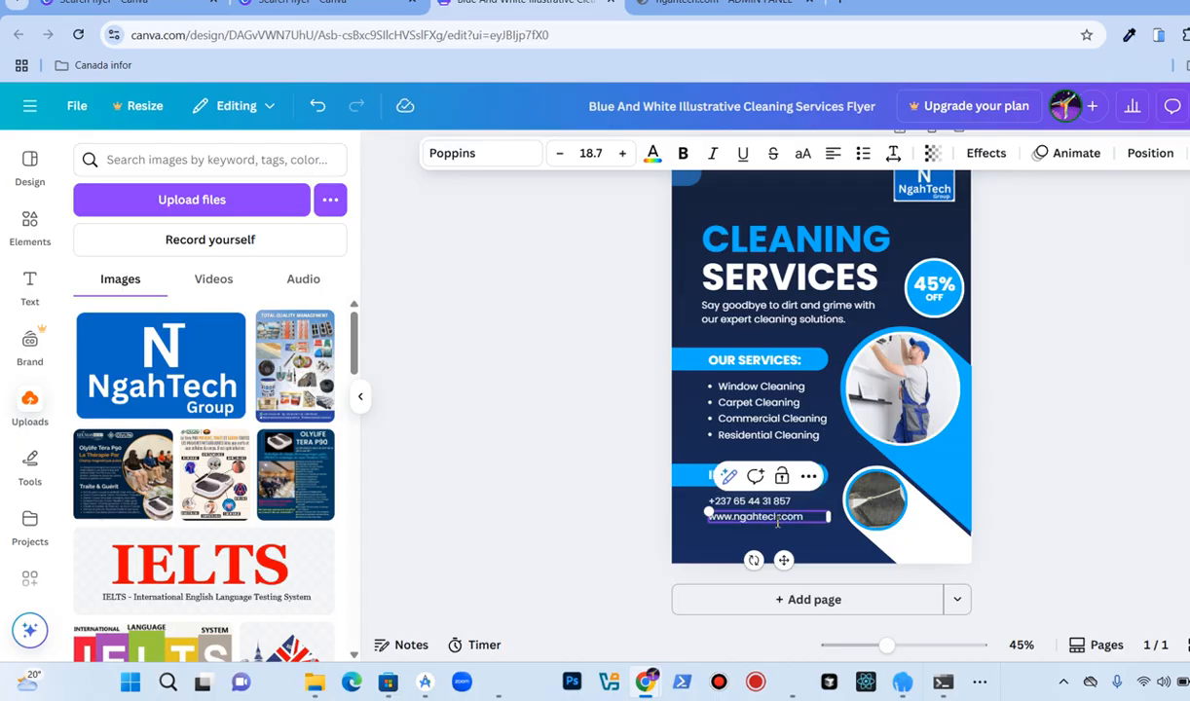
left_click(615, 456)
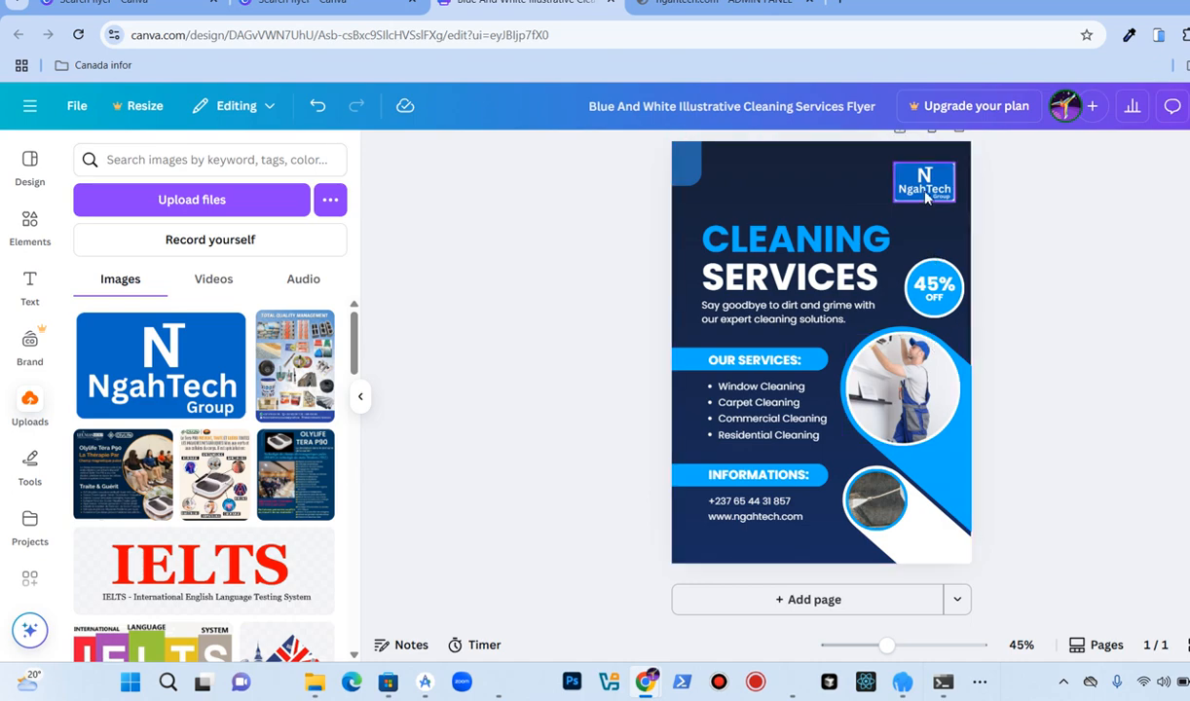
Step: Recolour the flyer background with the blue taken from the NgahTech logo colours
left_click(795, 197)
left_click(738, 154)
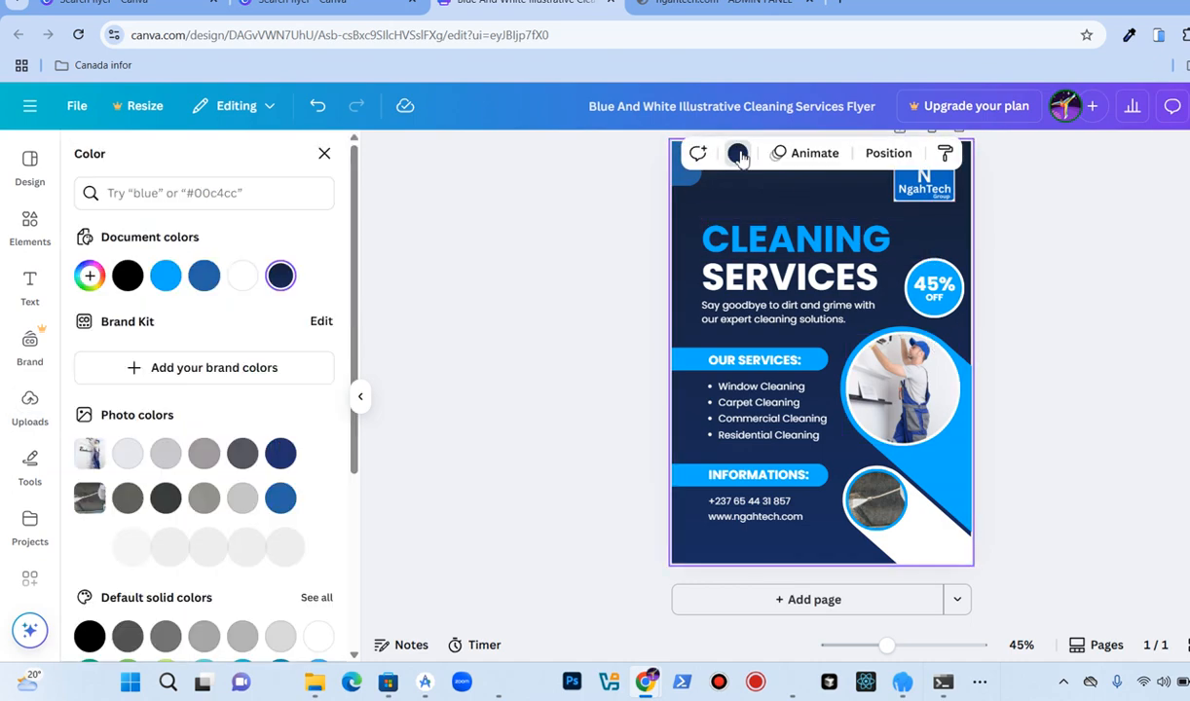
scroll(274, 394, "down", 2)
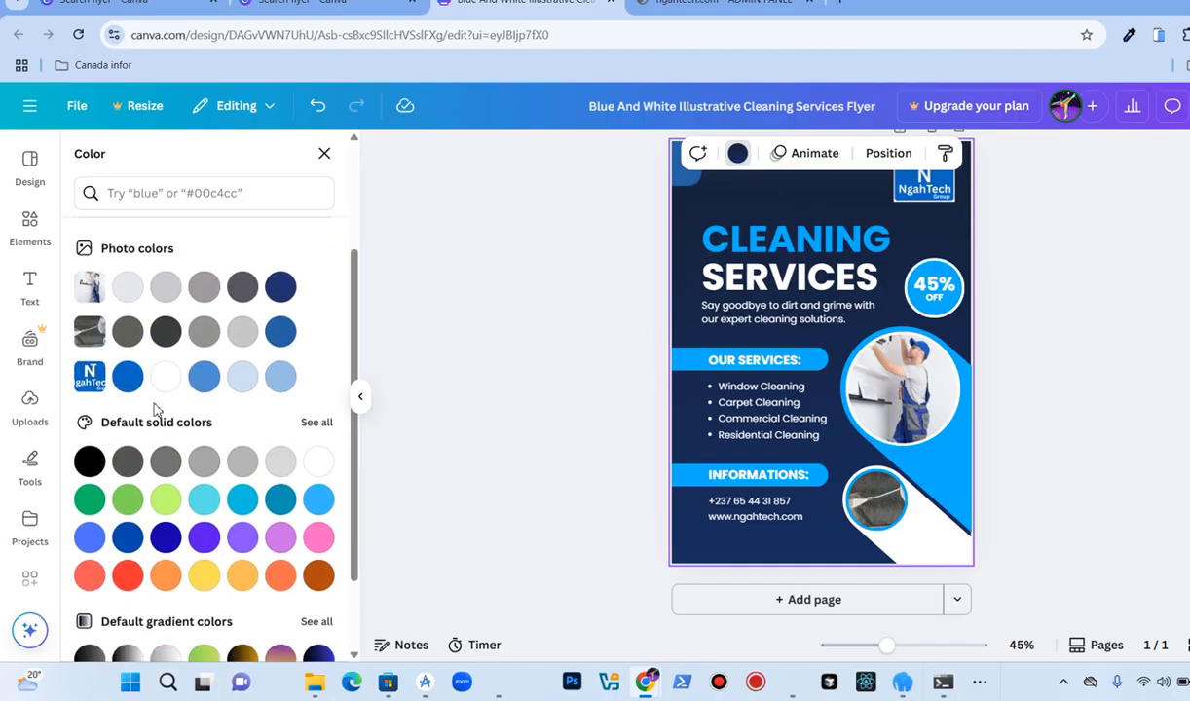
left_click(136, 380)
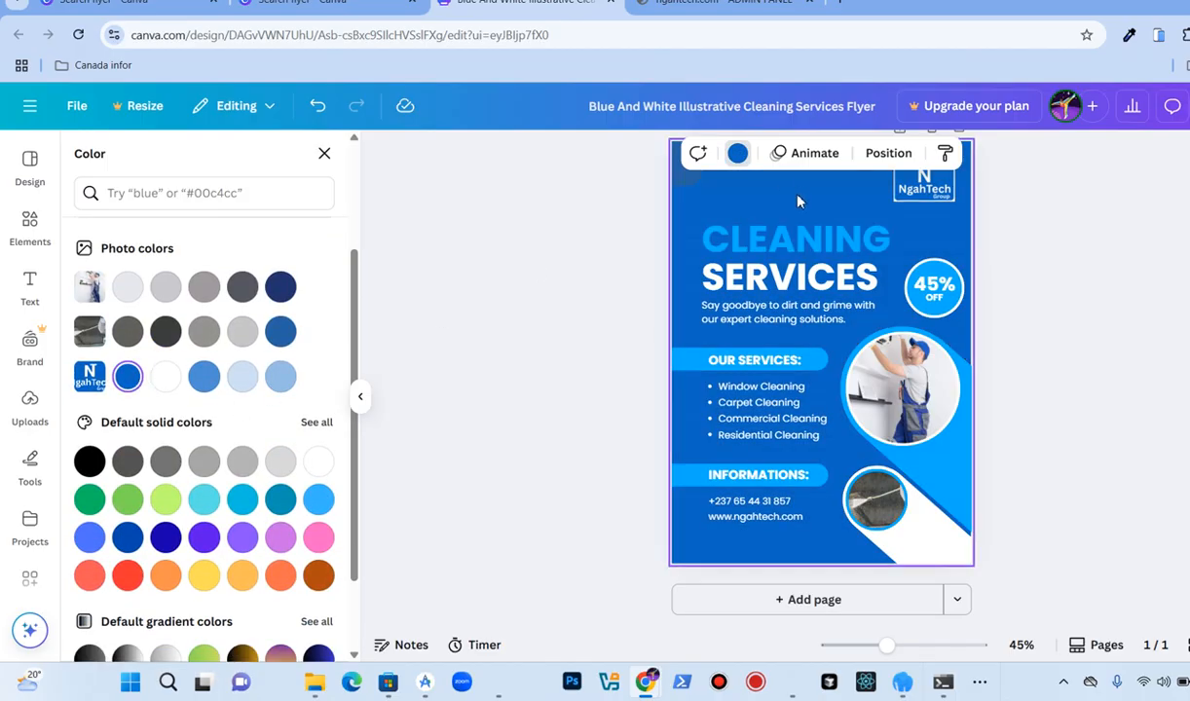
Step: Change the "CLEANING" heading's text colour to orange
left_click(776, 242)
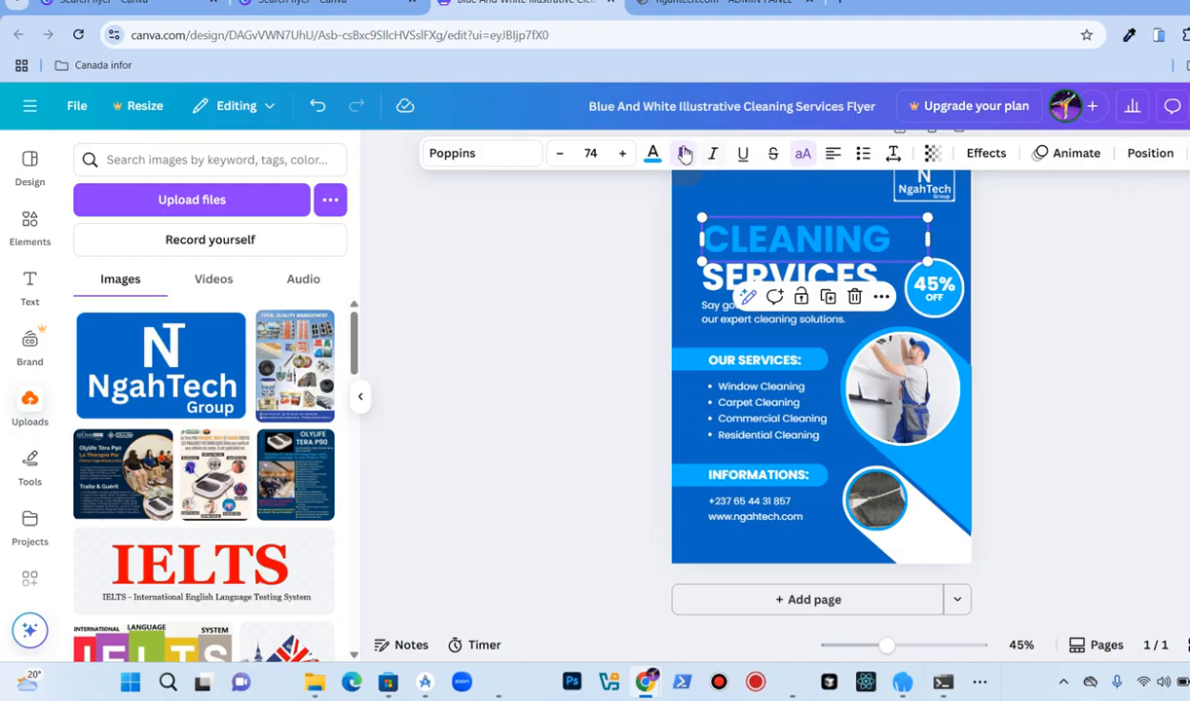
left_click(652, 153)
scroll(204, 335, "down", 2)
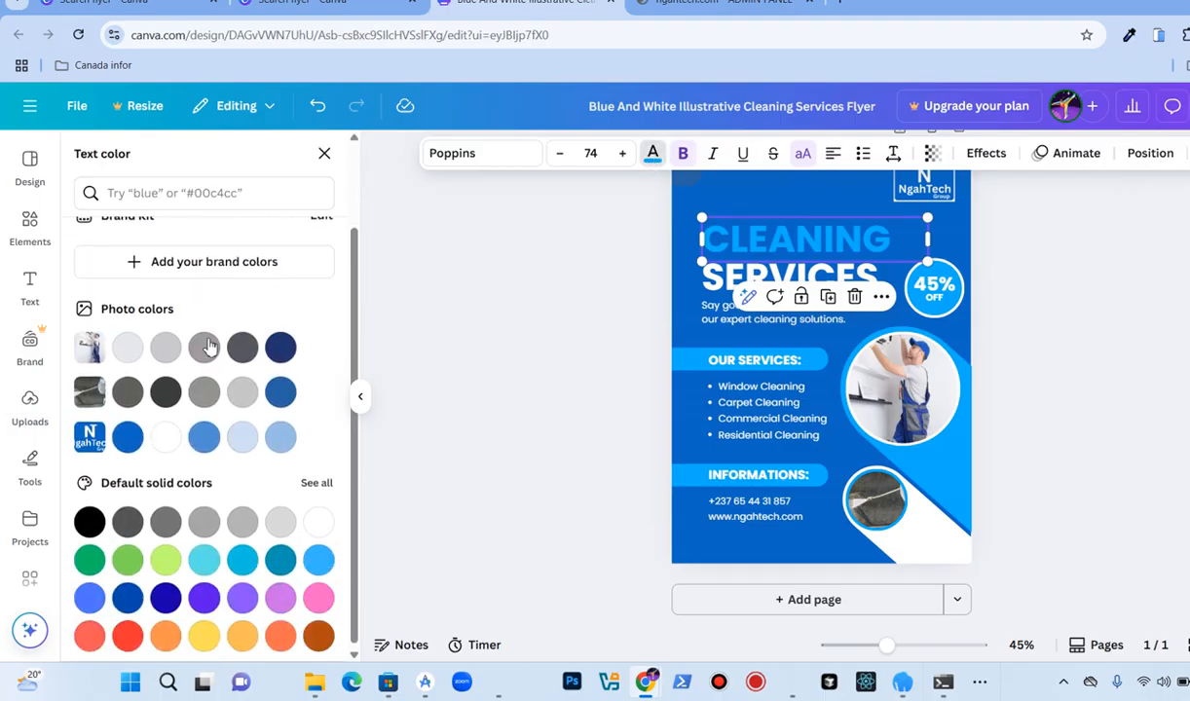
left_click(242, 631)
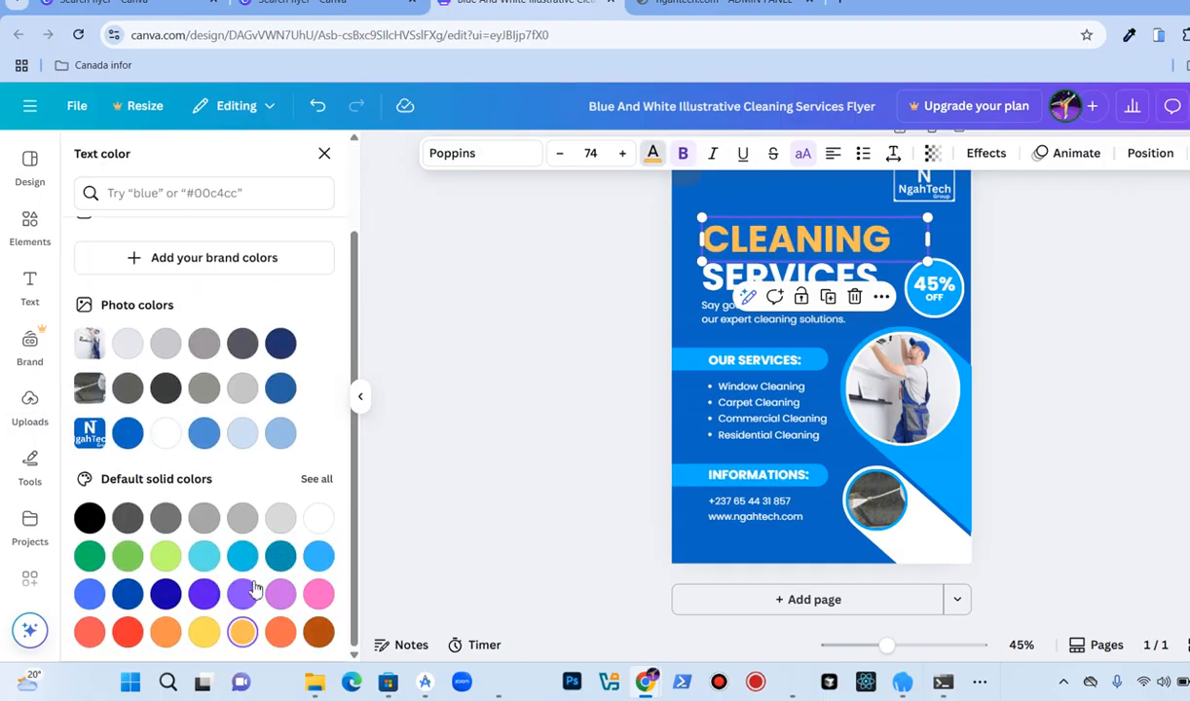
Step: Try recolouring the diagonal stripe behind the service photos peach, then switch it back to light blue
left_click(584, 303)
left_click(597, 318)
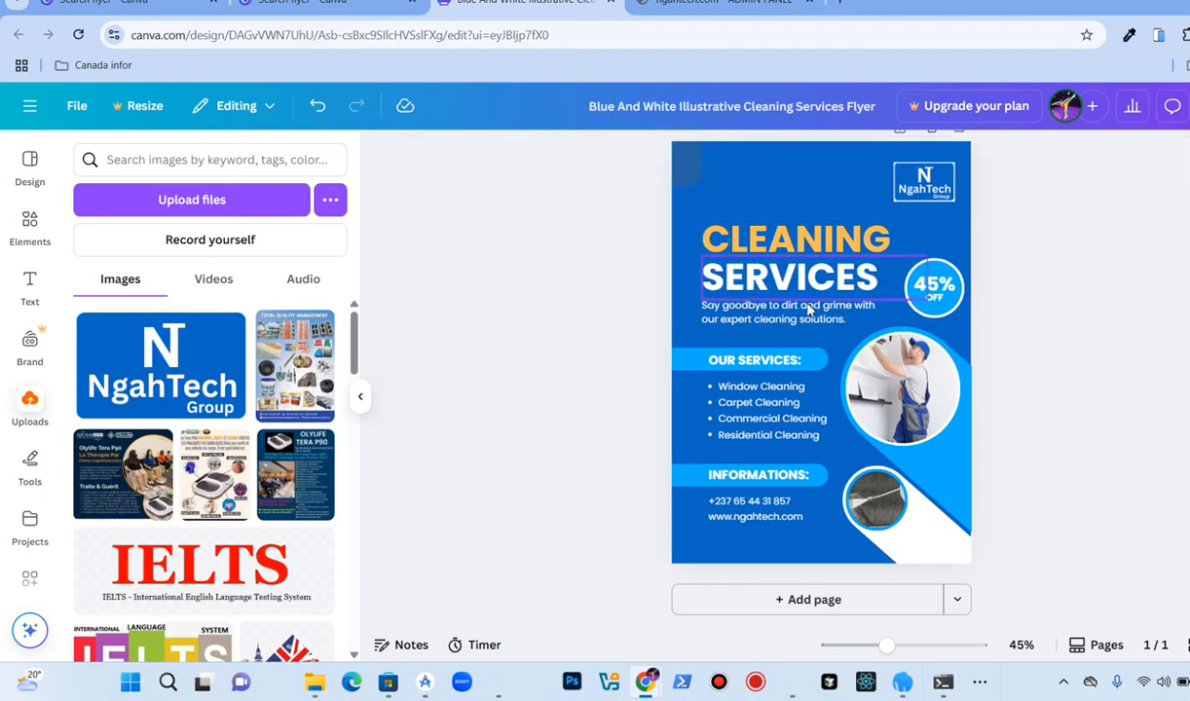
left_click(956, 473)
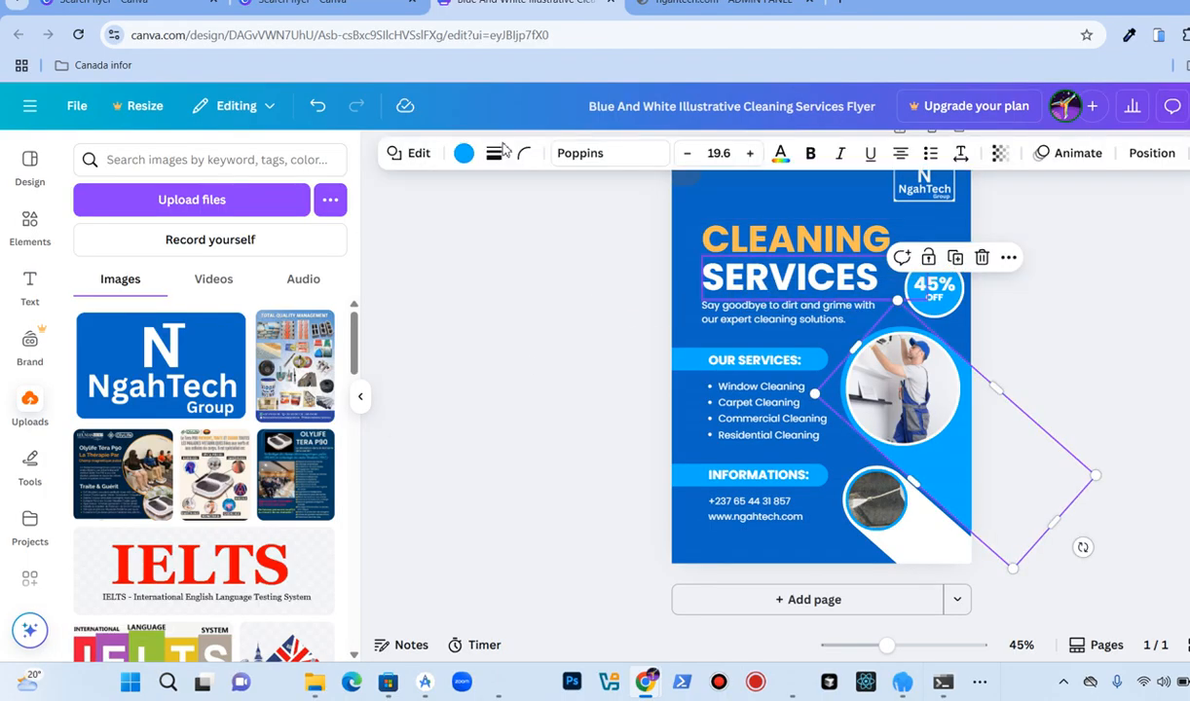
left_click(464, 154)
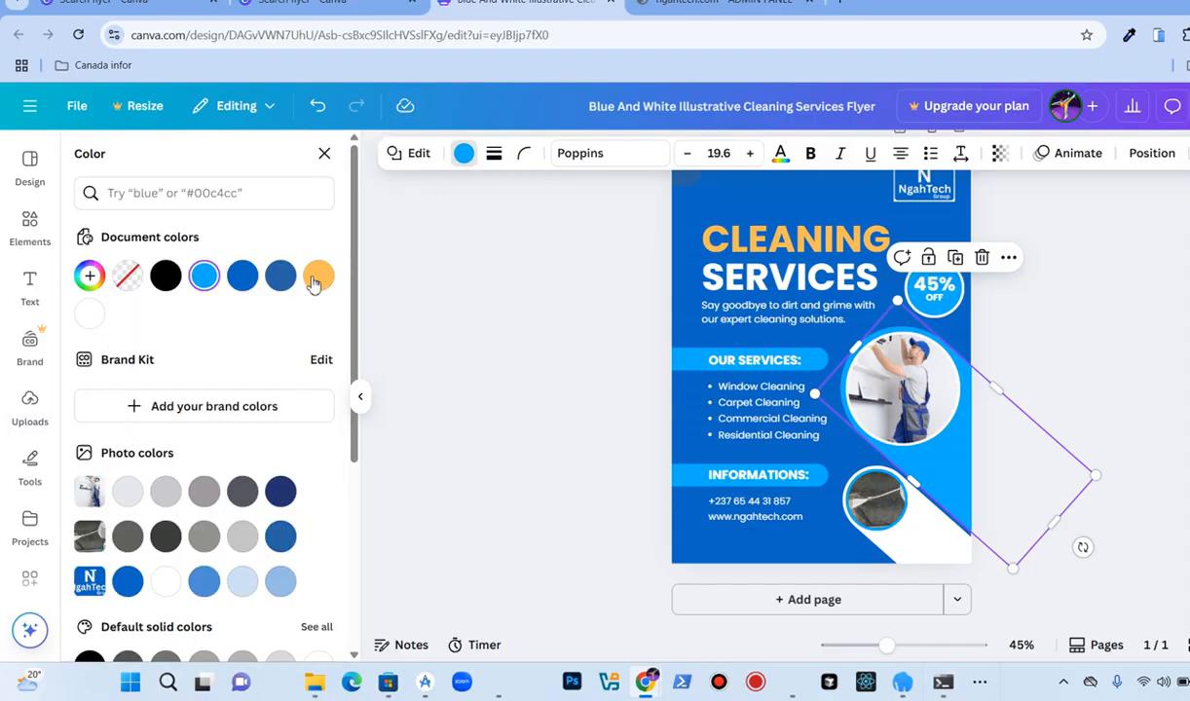
left_click(315, 279)
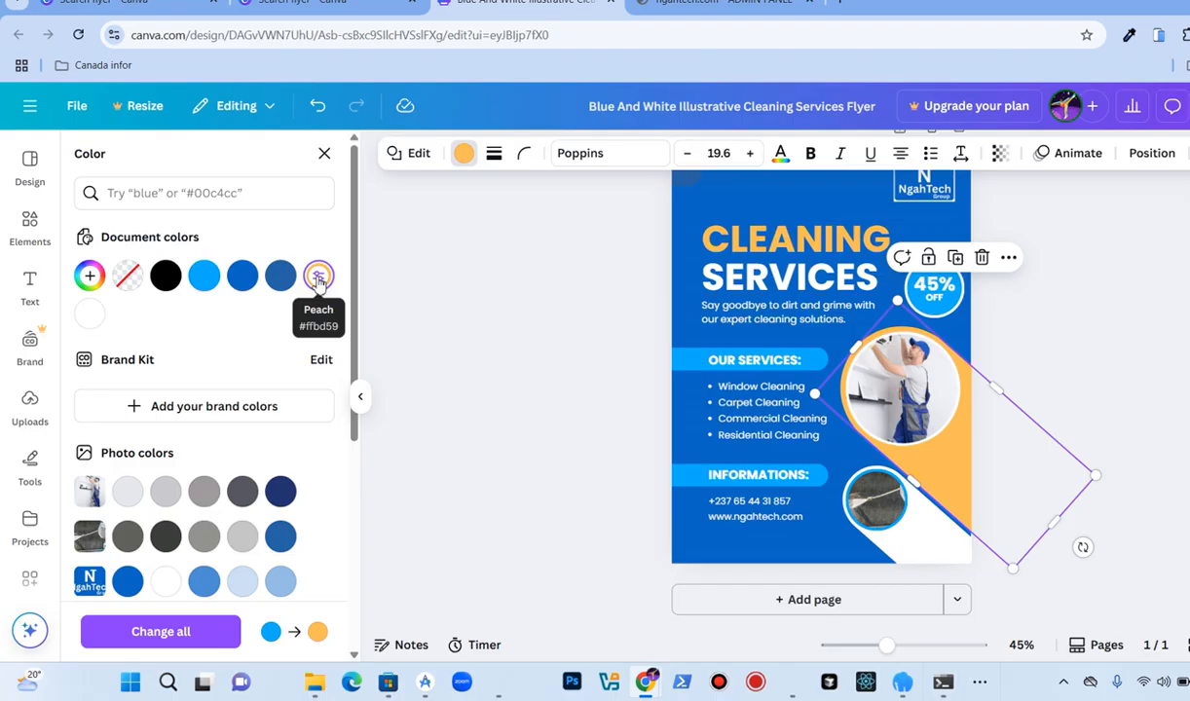
left_click(203, 276)
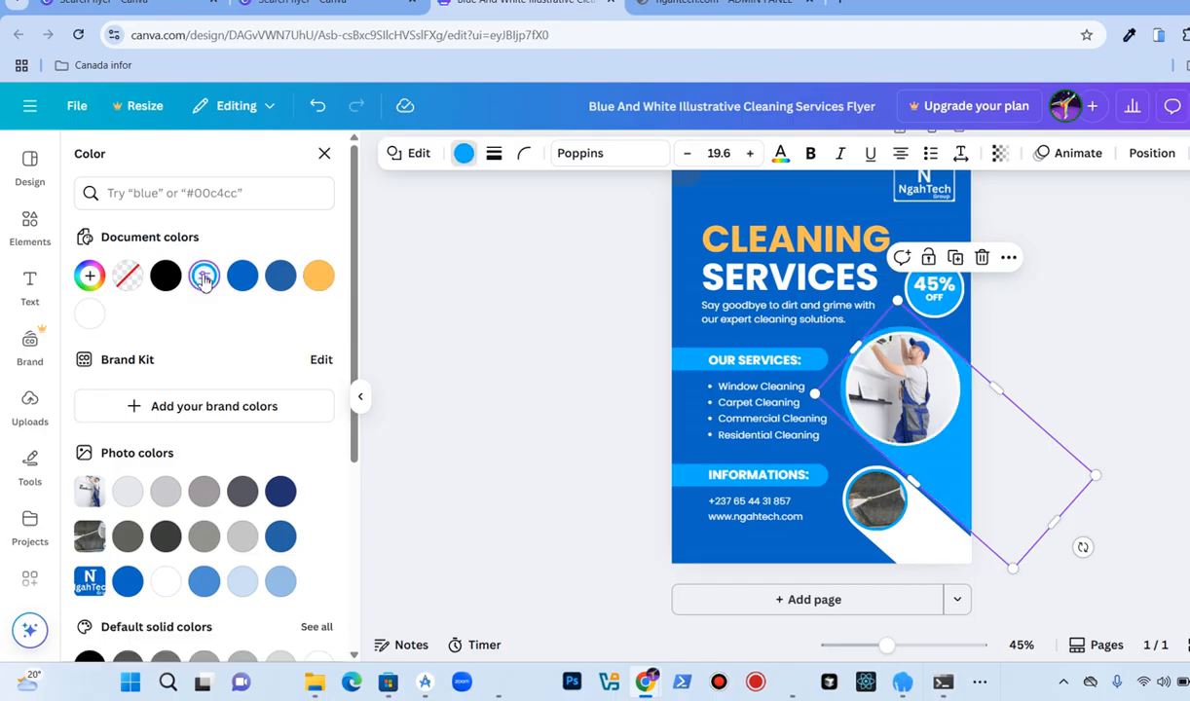
left_click(524, 312)
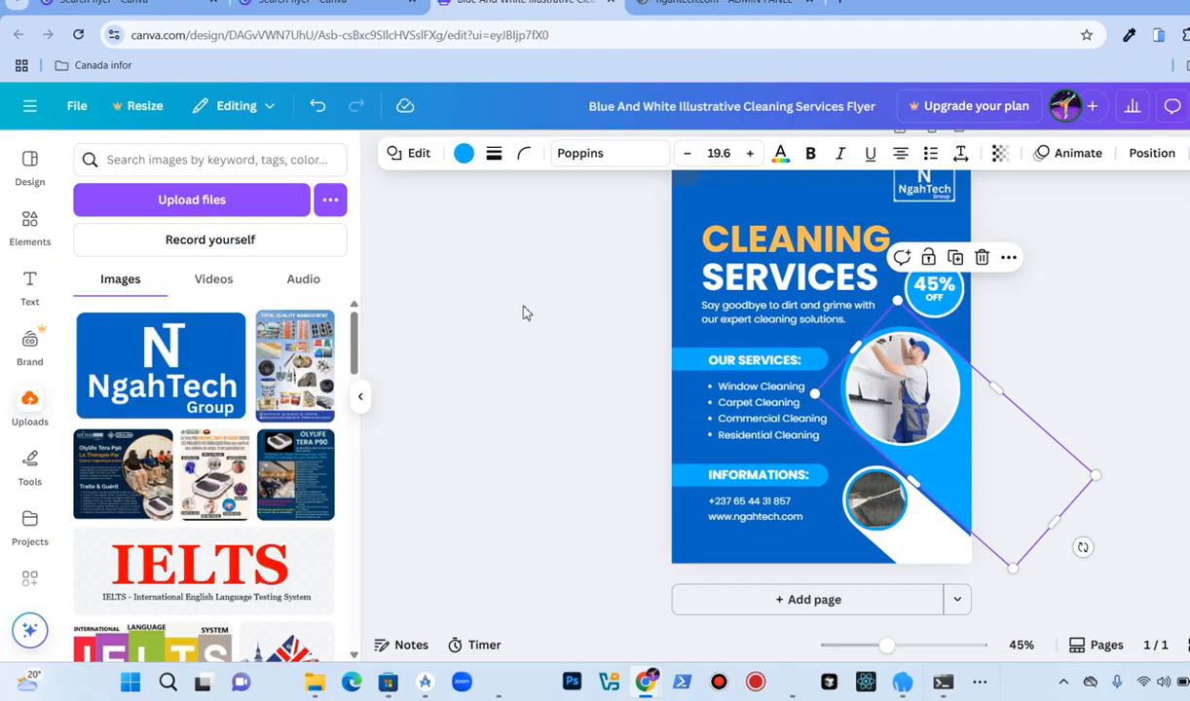
Step: Change the text colour of the "45%" and "OFF" labels in the discount badge to orange
left_click(938, 292)
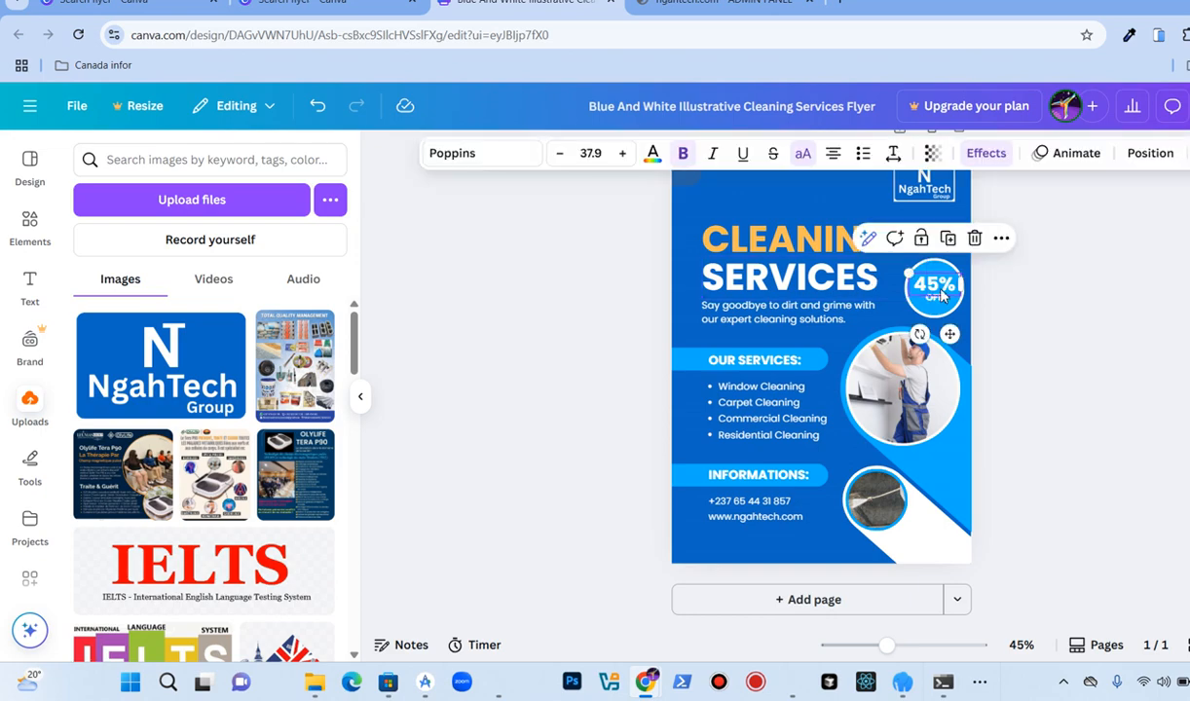
left_click(653, 152)
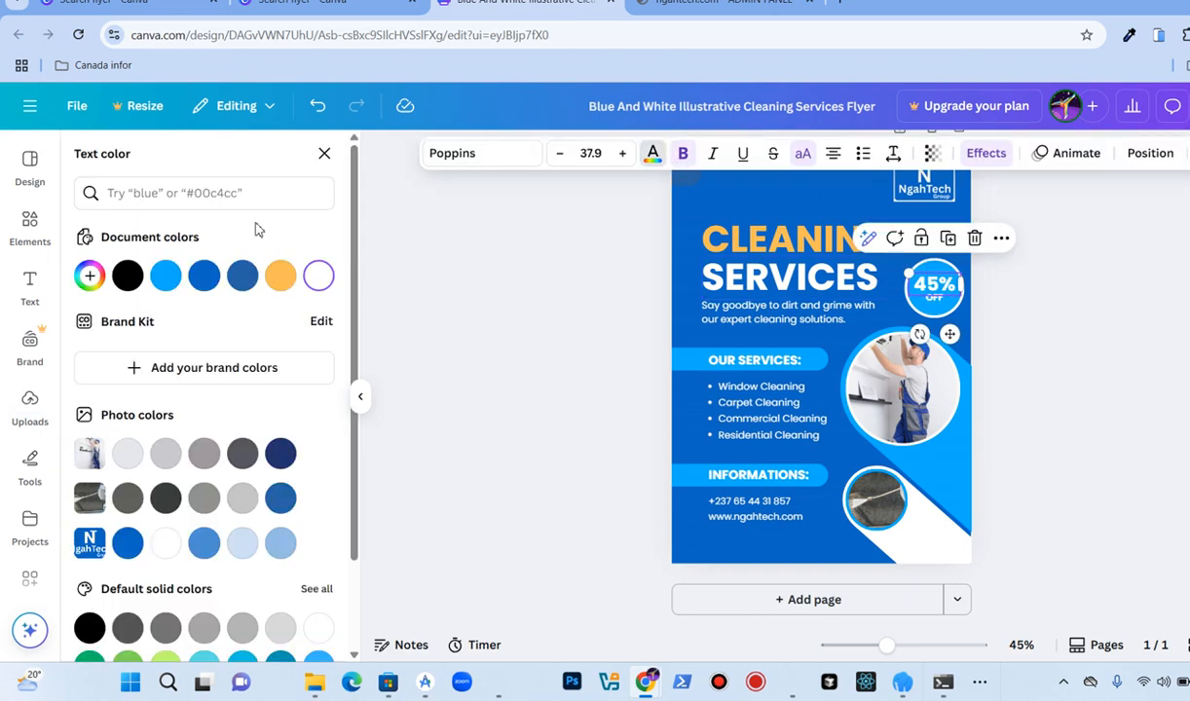
left_click(280, 276)
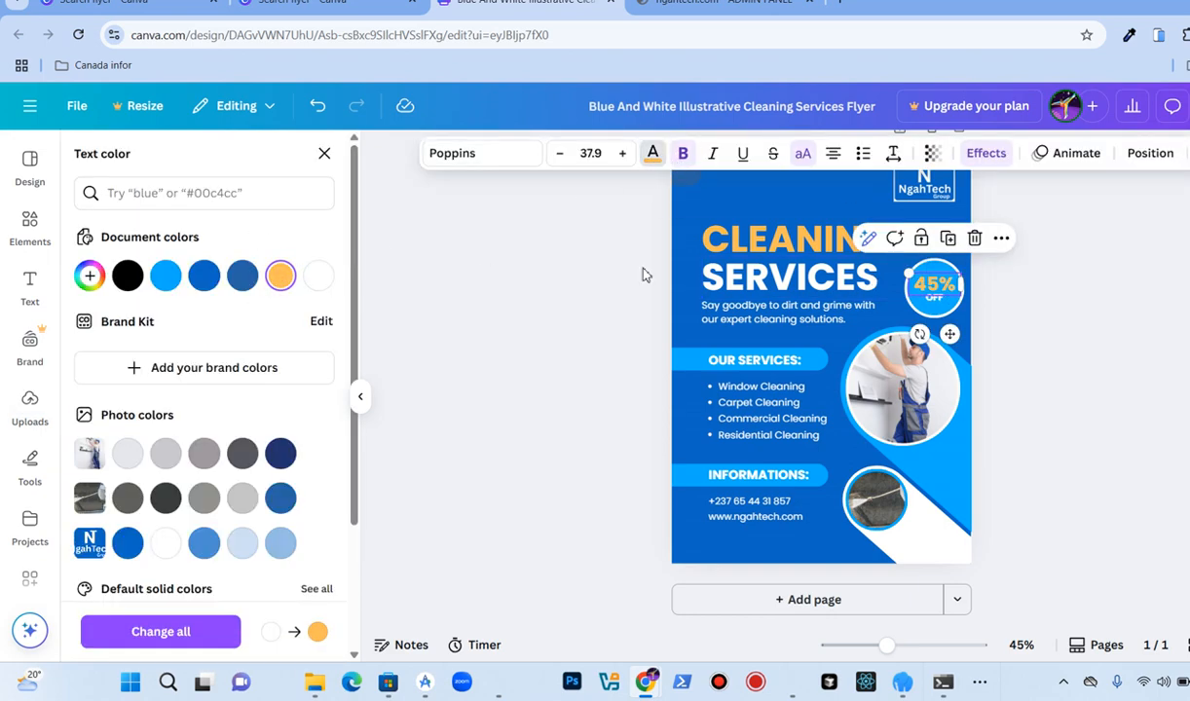
left_click(936, 308)
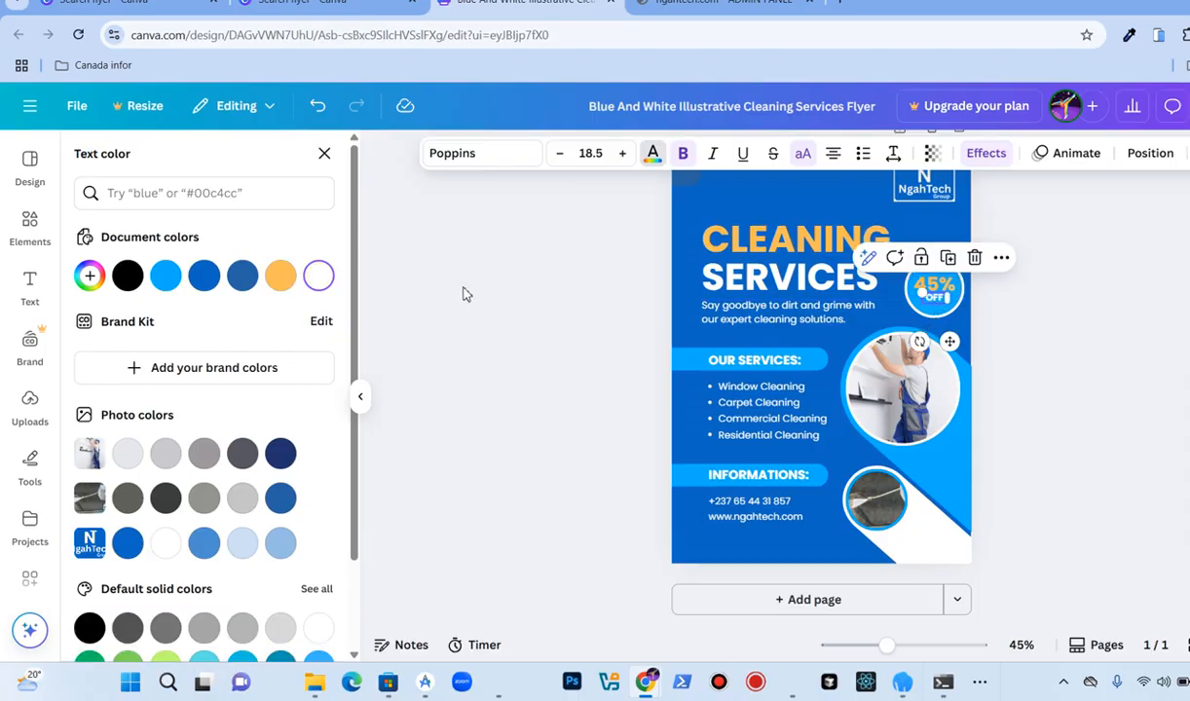
left_click(280, 276)
left_click(470, 267)
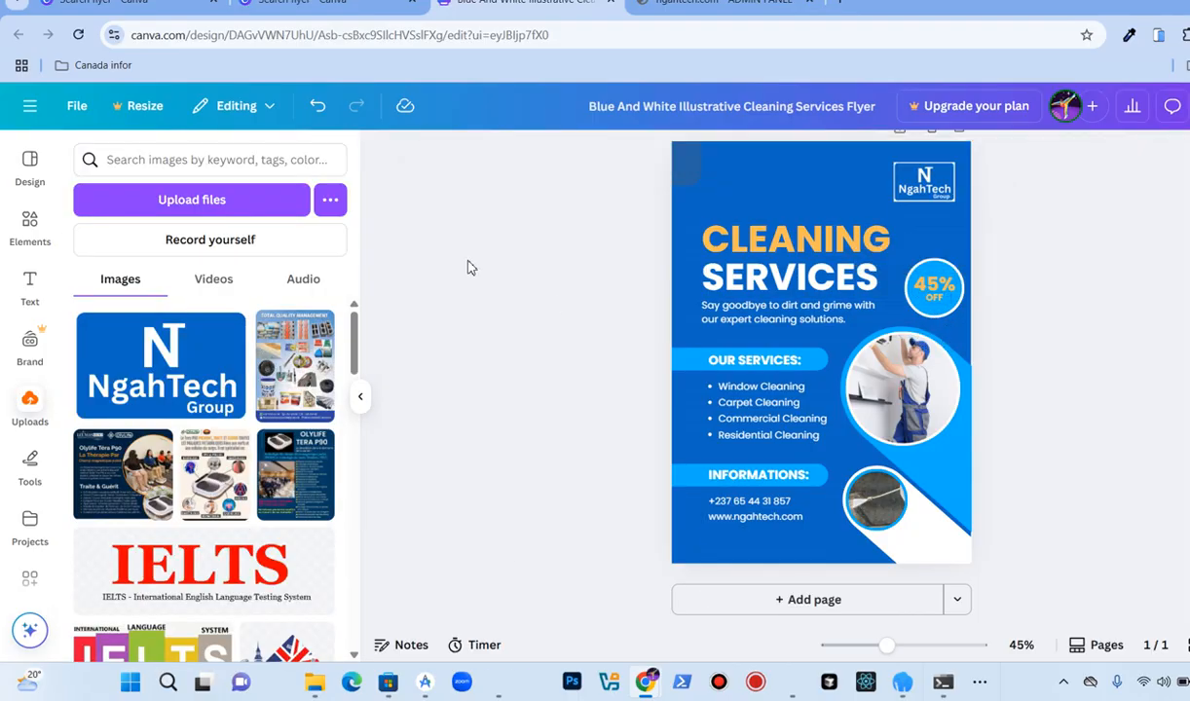
Step: Fill the discount badge circle with the blue taken from the NgahTech logo colours
left_click(940, 280)
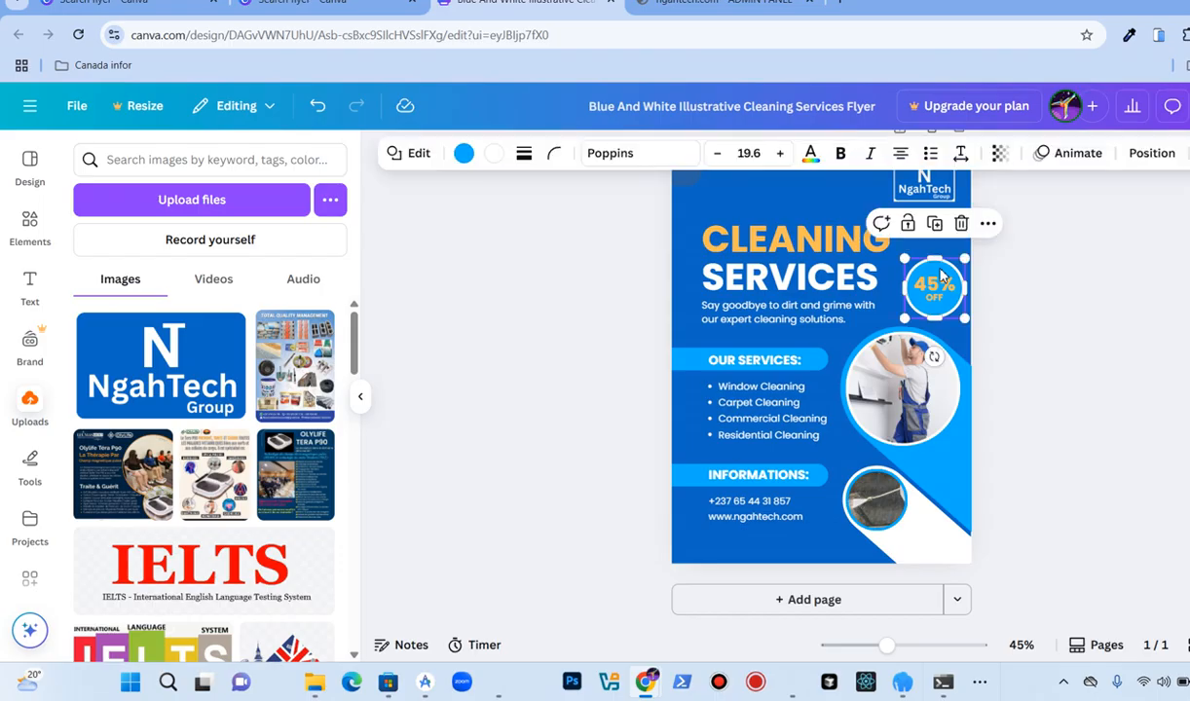
left_click(464, 153)
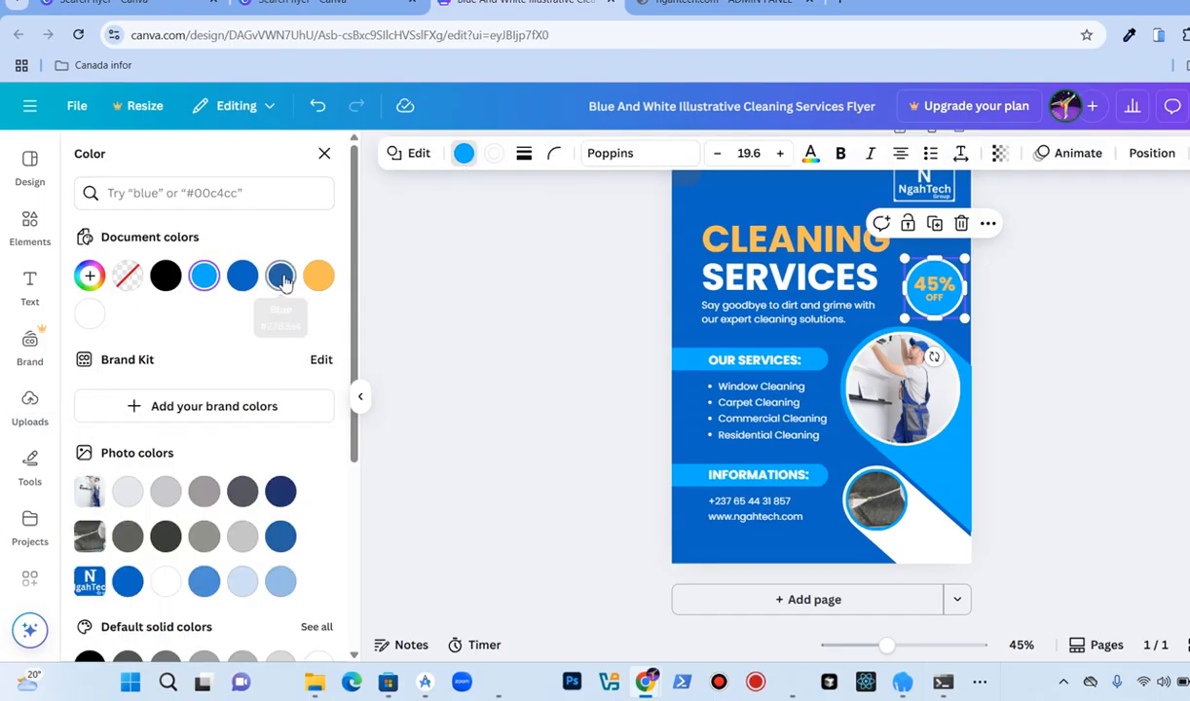
left_click(281, 277)
left_click(244, 277)
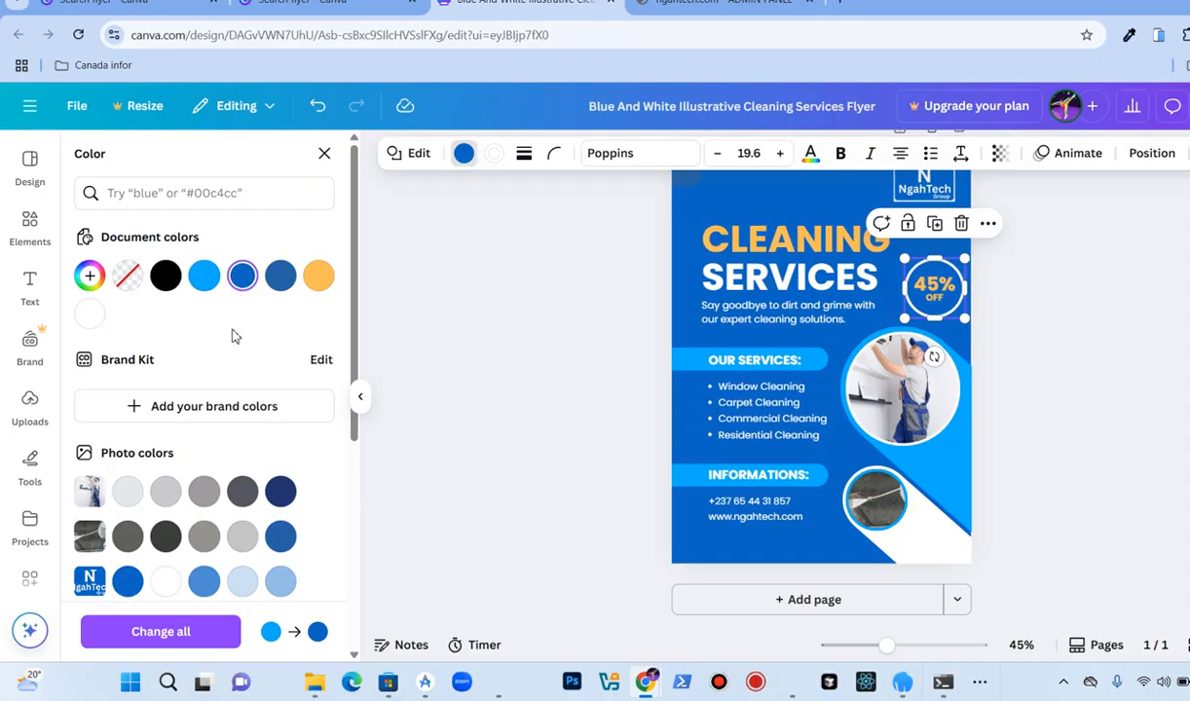
scroll(231, 335, "down", 3)
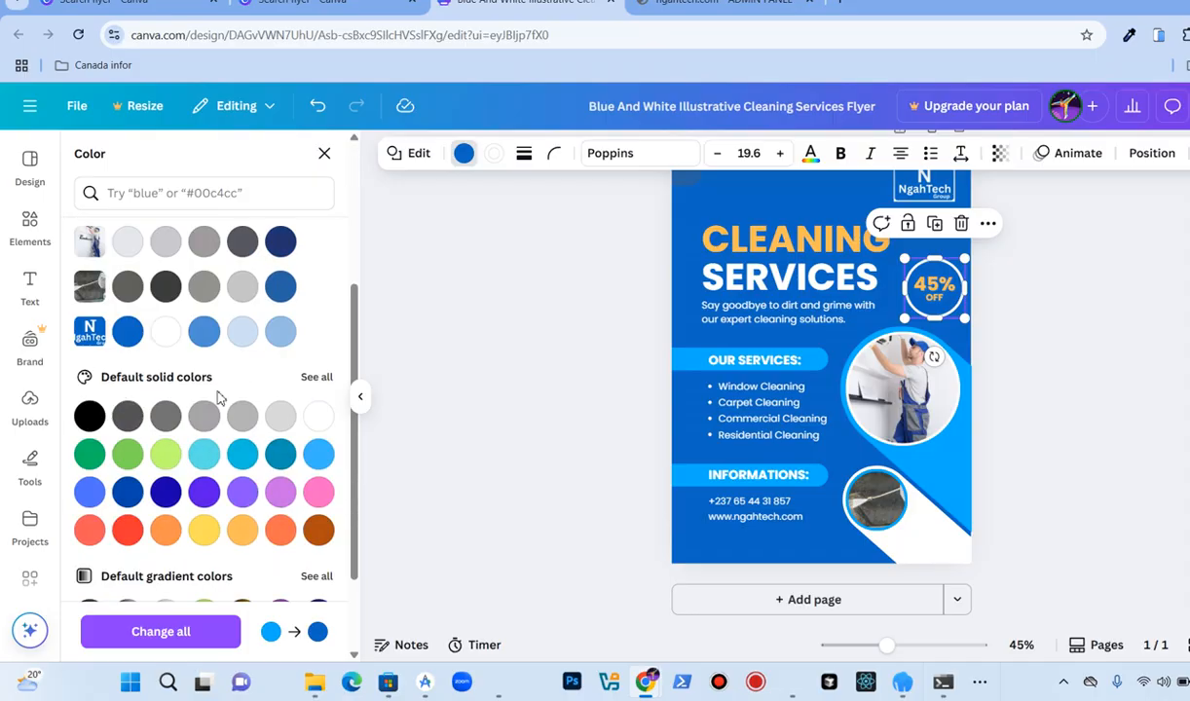
left_click(205, 334)
left_click(129, 334)
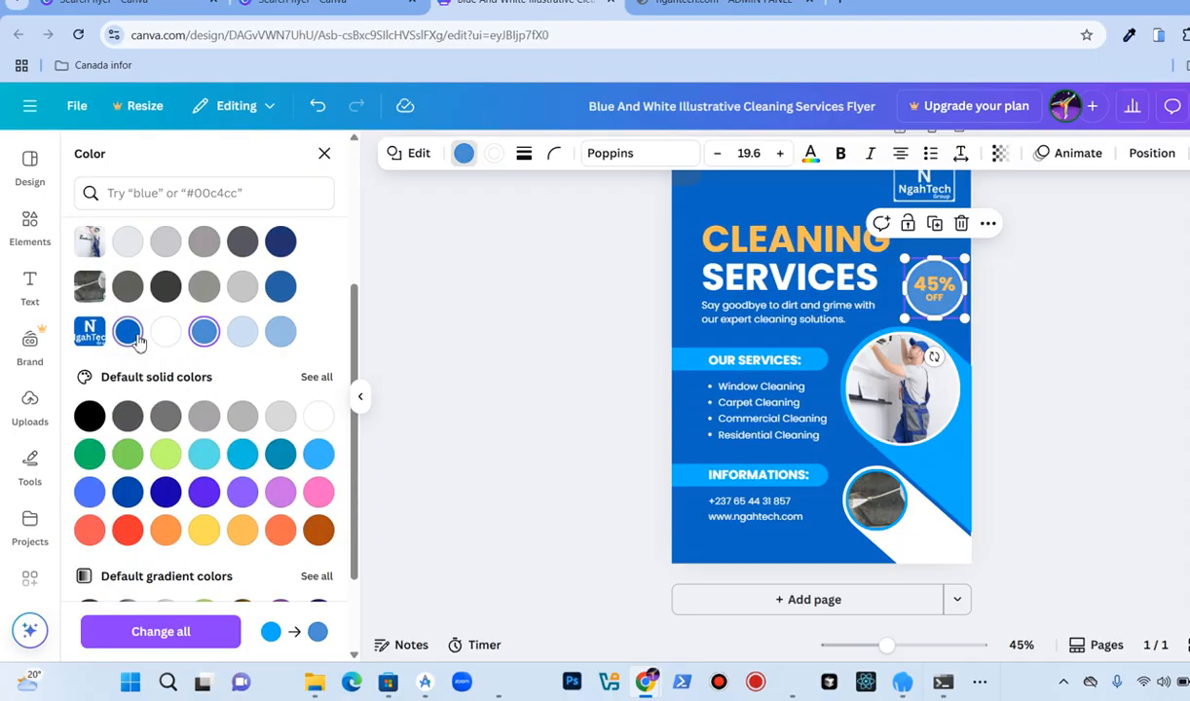
left_click(411, 330)
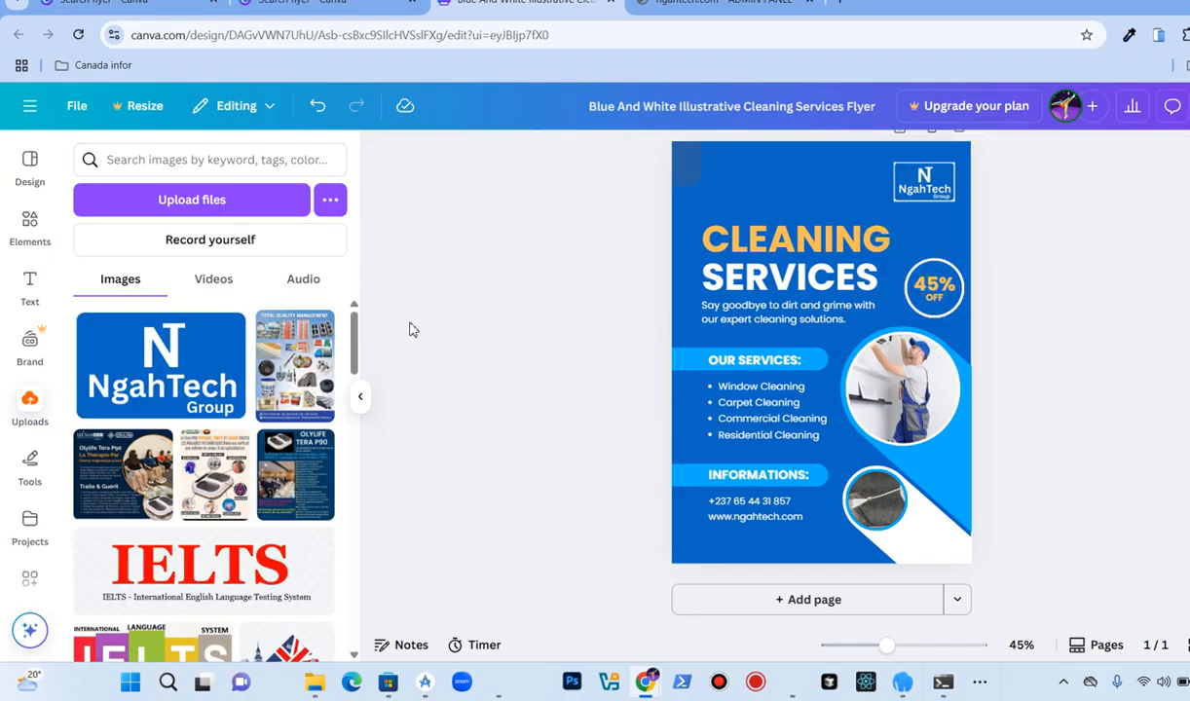
Step: Recolour the small square at the flyer's top-left corner light blue and reduce its transparency
left_click(686, 183)
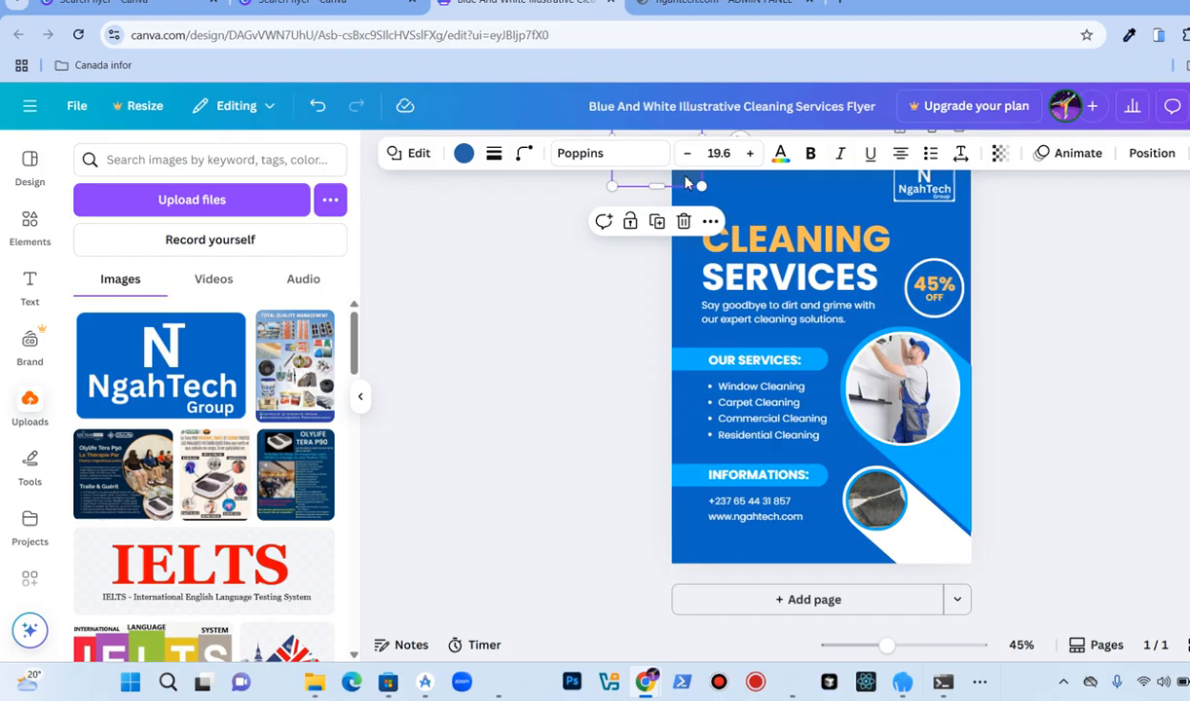
left_click(464, 156)
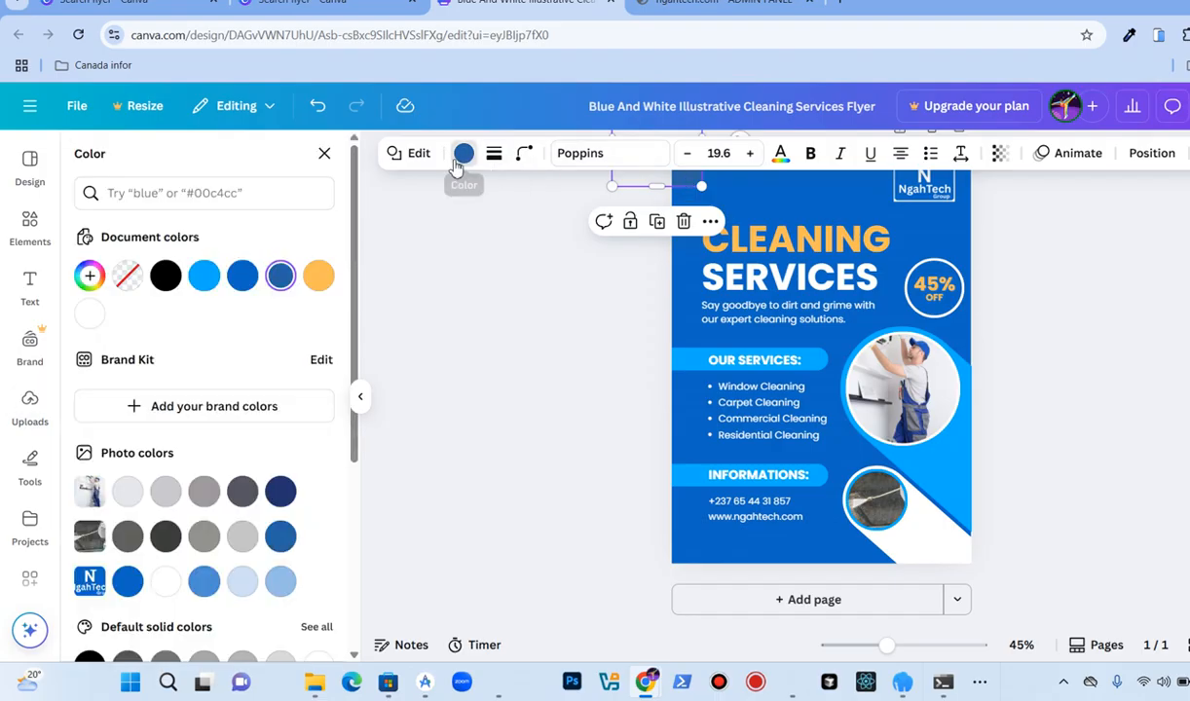
left_click(201, 277)
left_click(523, 268)
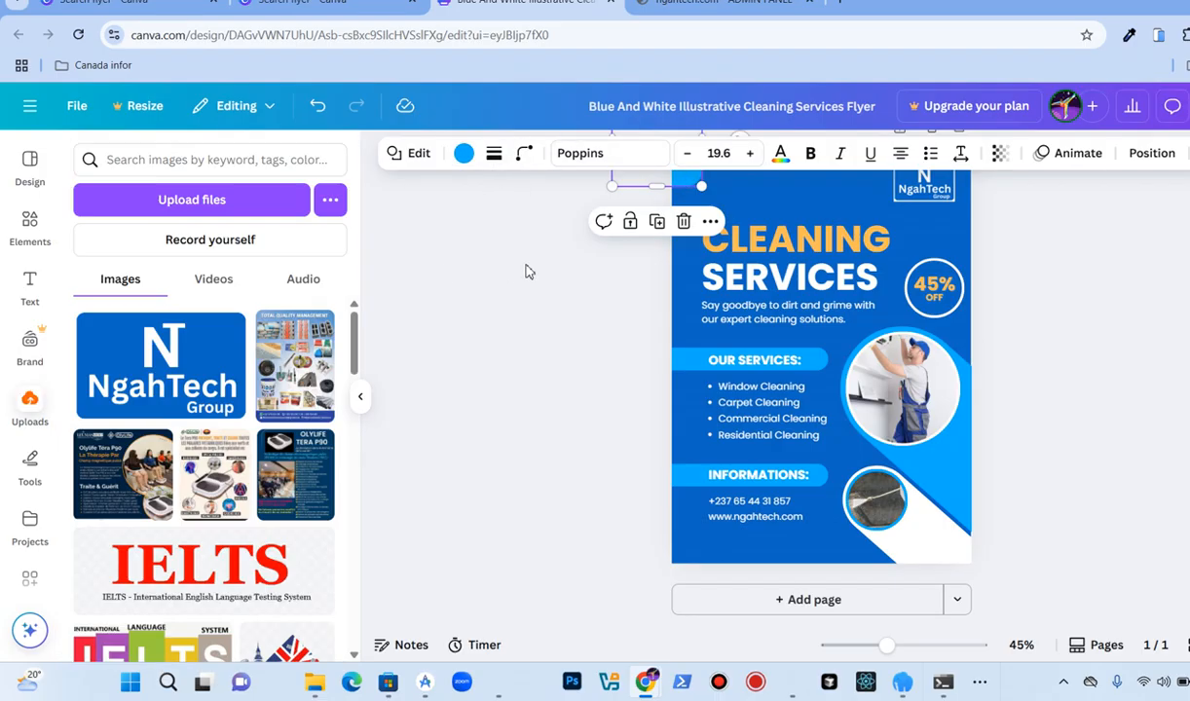
scroll(740, 226, "up", 1)
scroll(740, 225, "up", 1)
left_click(690, 249)
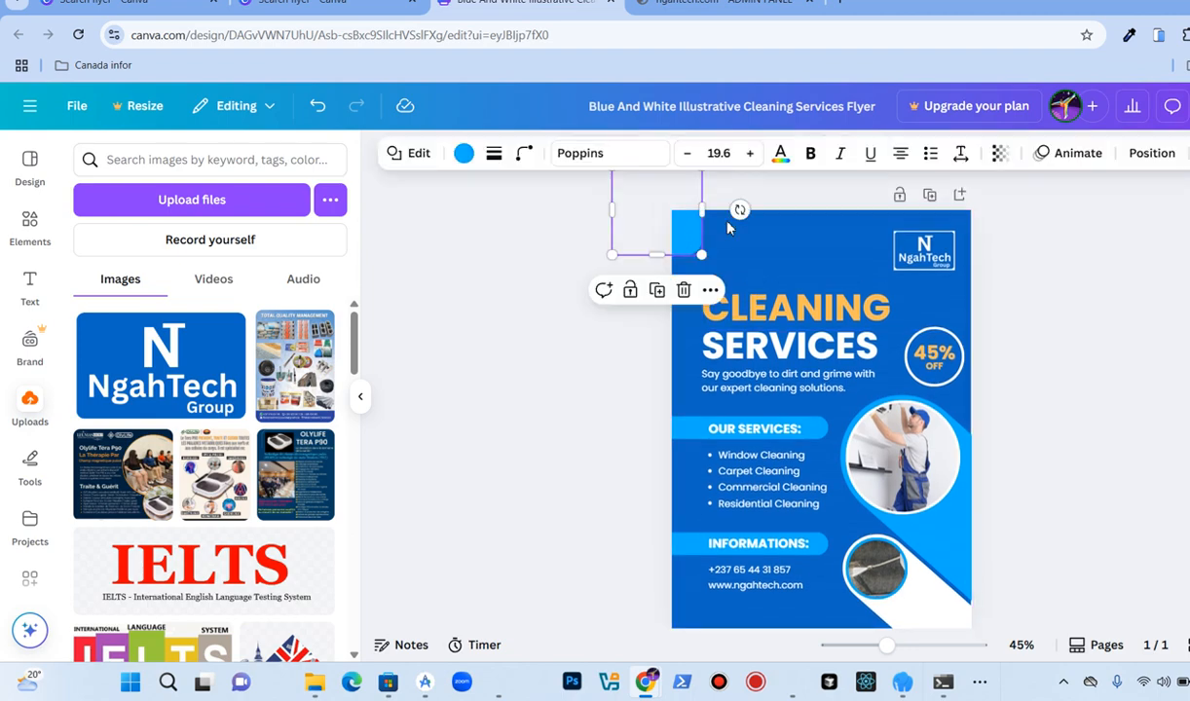
left_click(1000, 155)
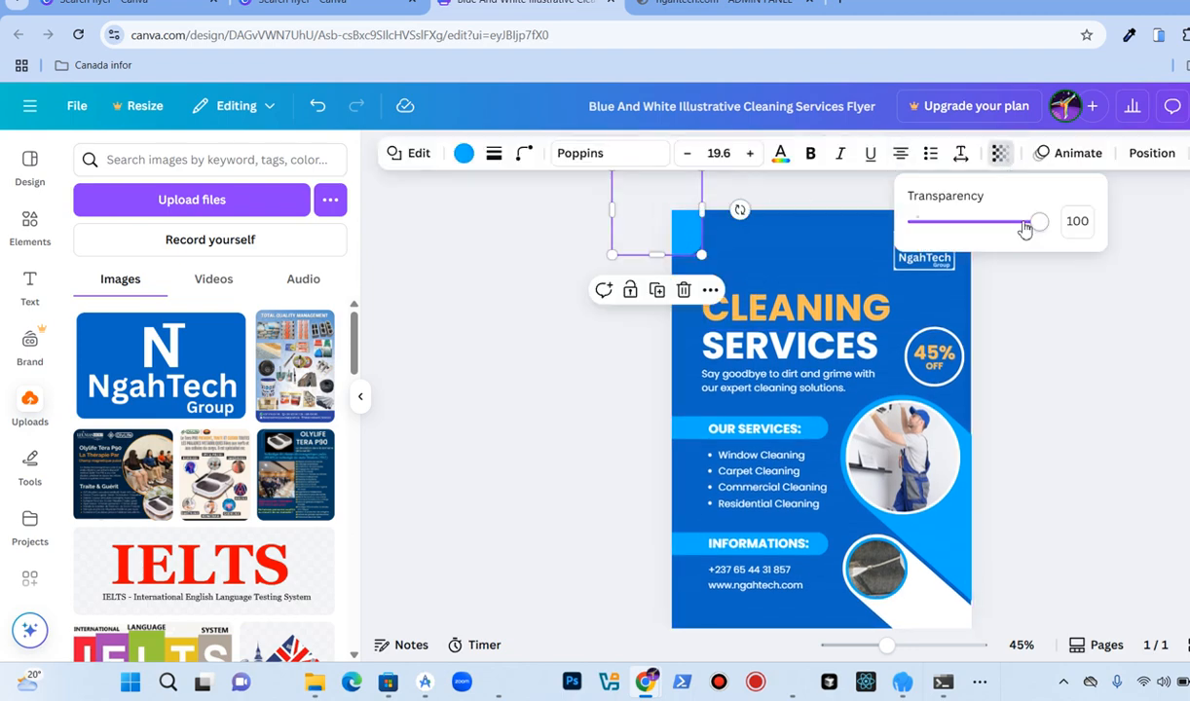
left_click_drag(1038, 227, 970, 235)
left_click(558, 329)
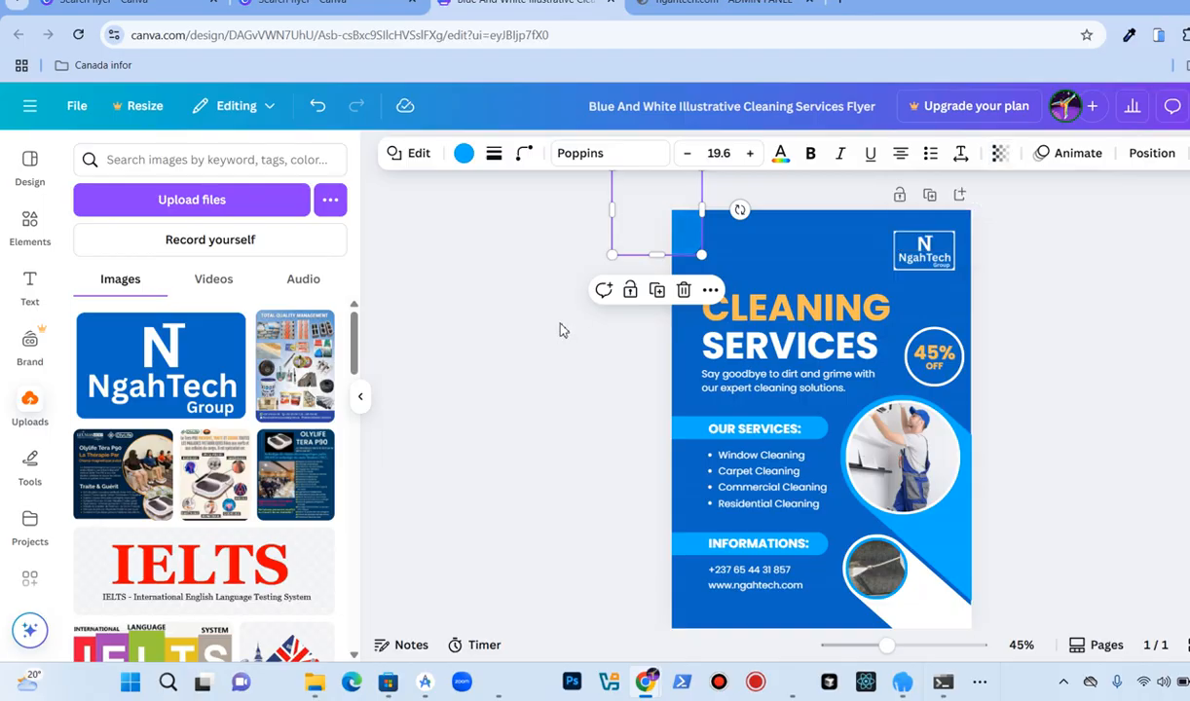
left_click(558, 329)
scroll(560, 331, "down", 1)
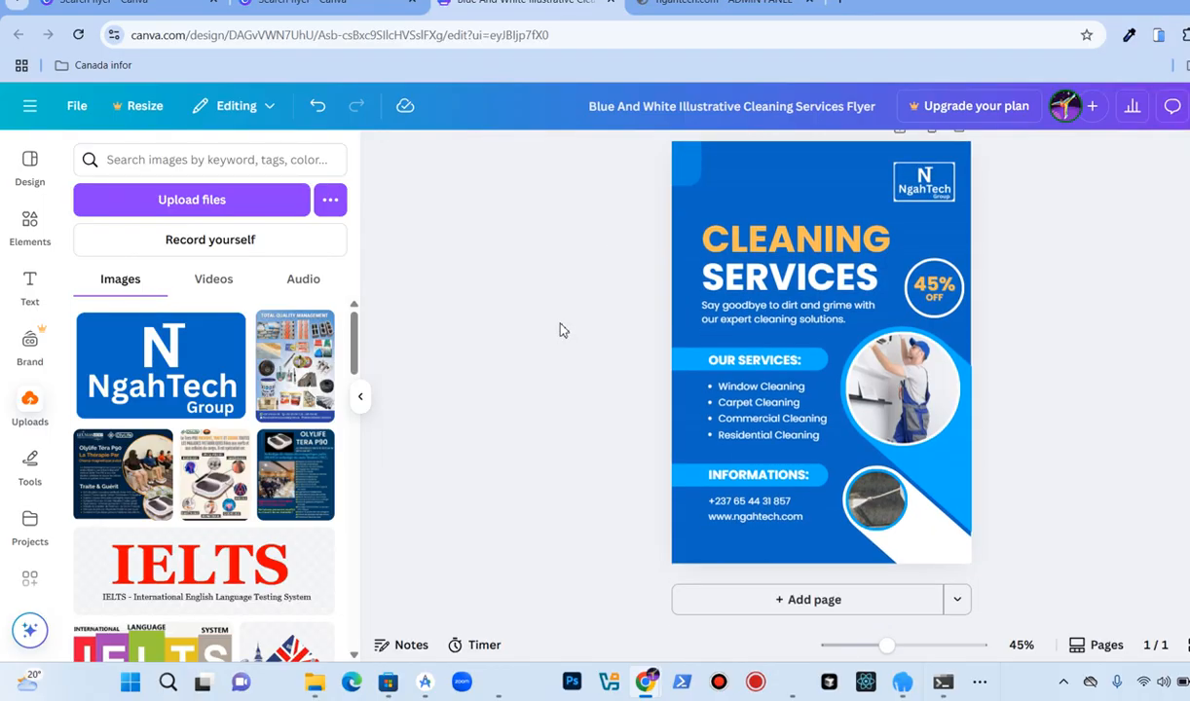